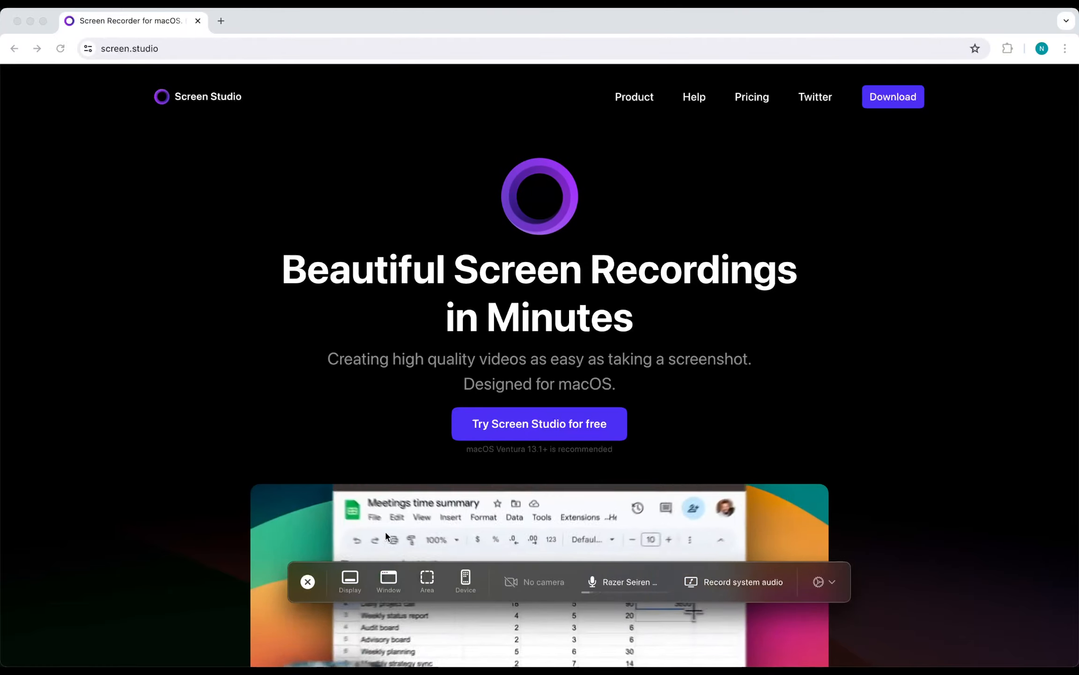
Step: Start recording the Google Chrome window instead of a custom screen area
left_click(428, 585)
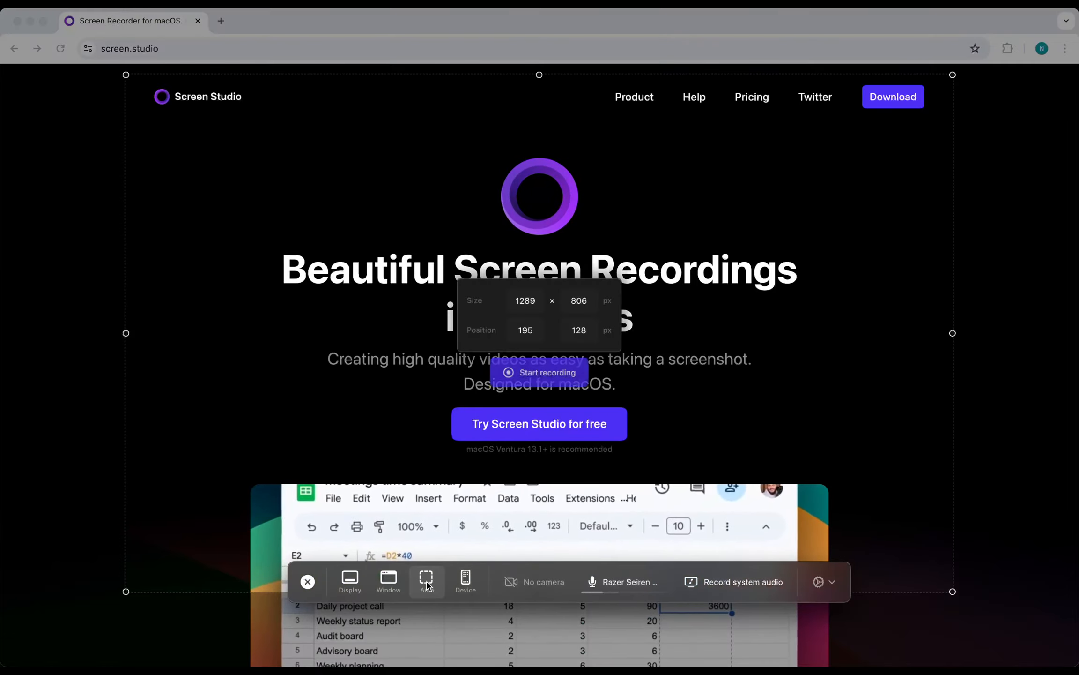
left_click(306, 239)
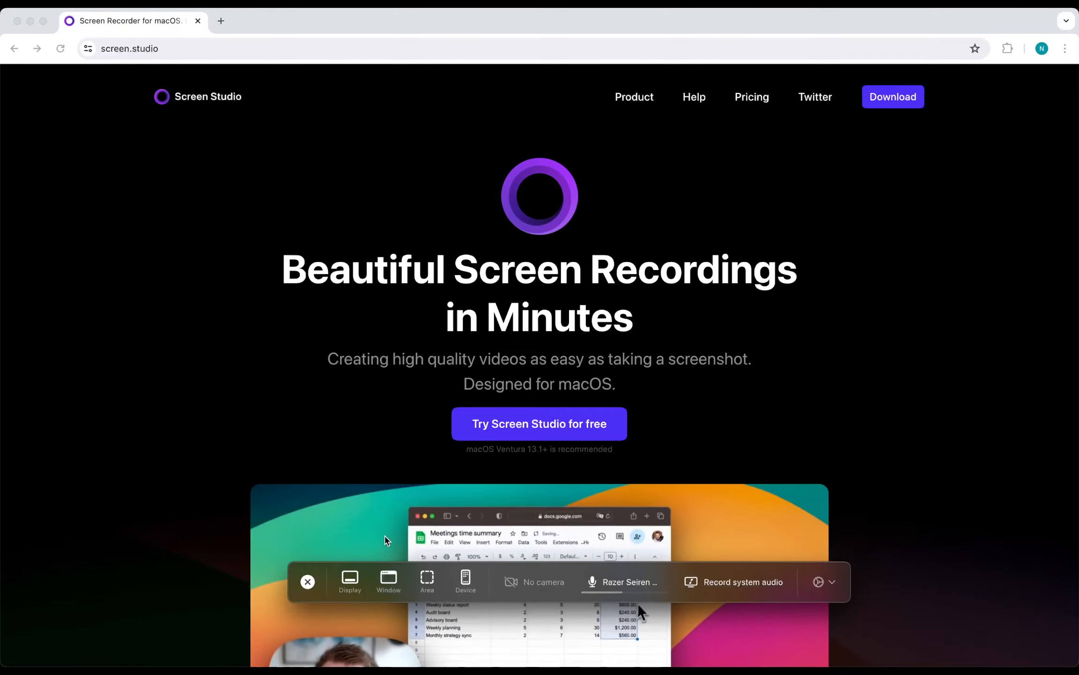
left_click(388, 581)
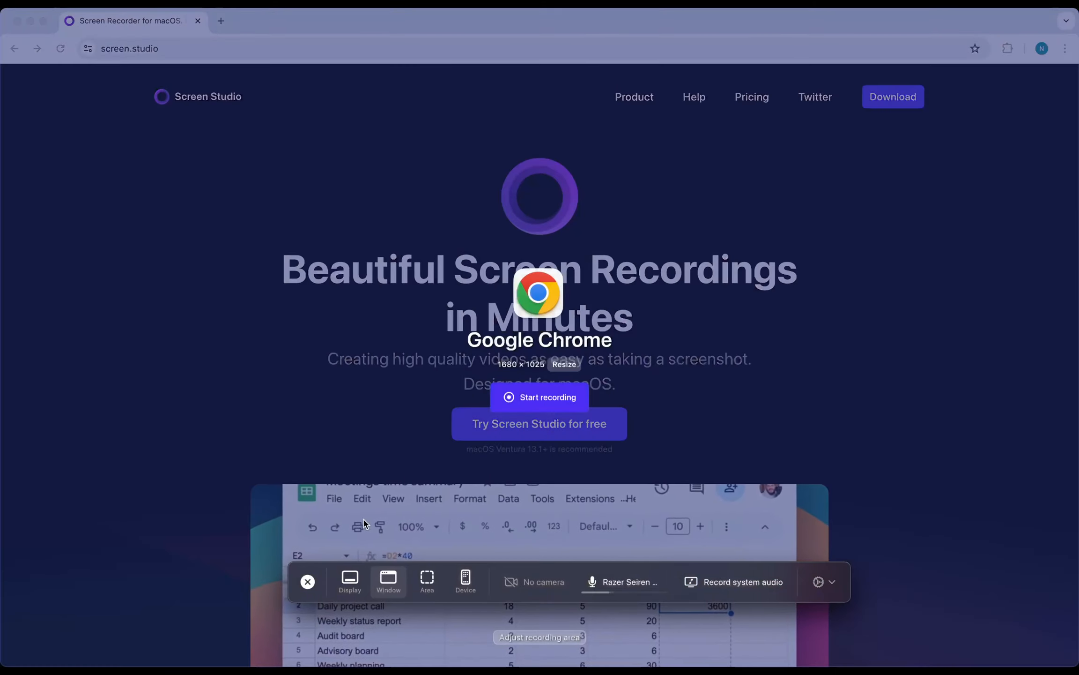
left_click(525, 401)
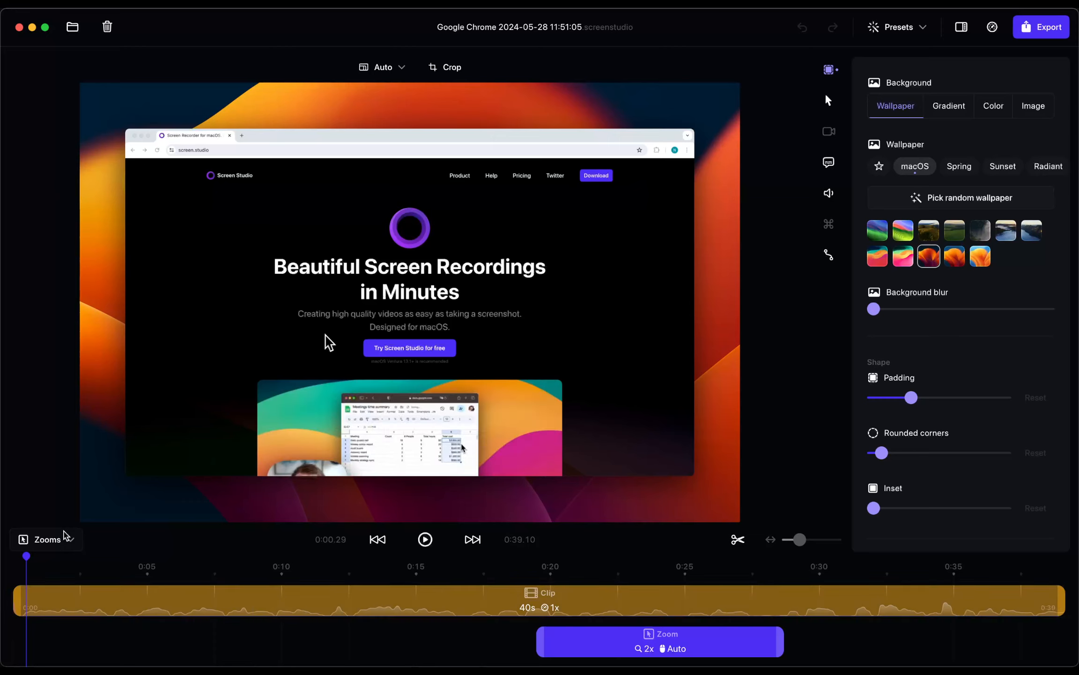
Step: Switch the timeline's zoom segment to Manual mode, move its focus point to the page's lower left and raise the zoom level to 268%
left_click(68, 541)
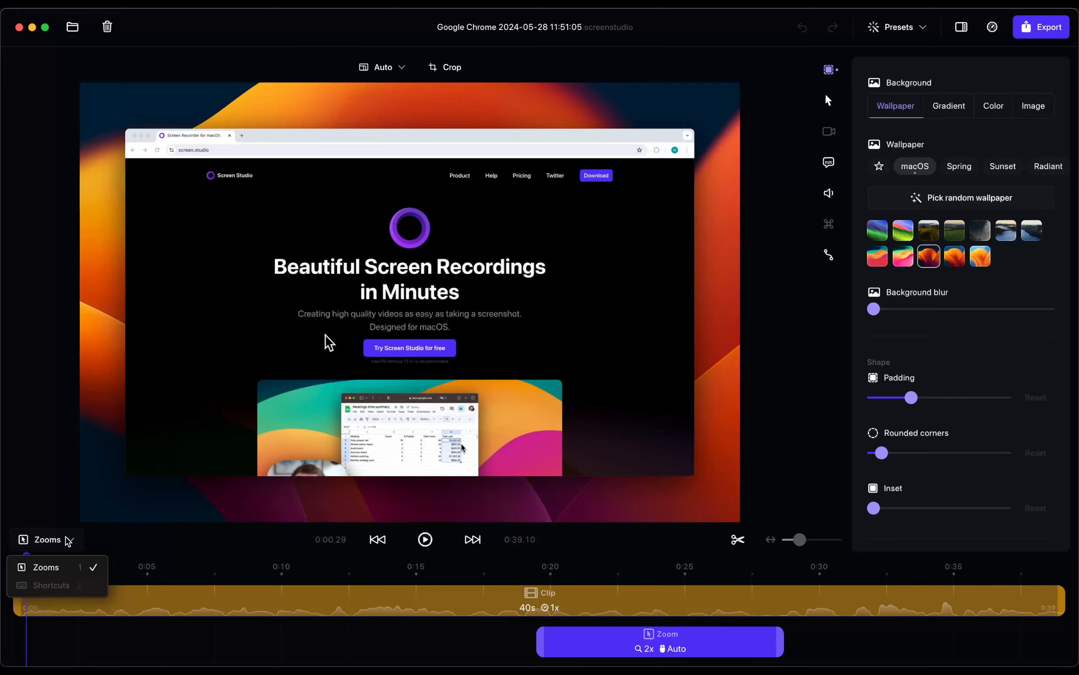
left_click(60, 543)
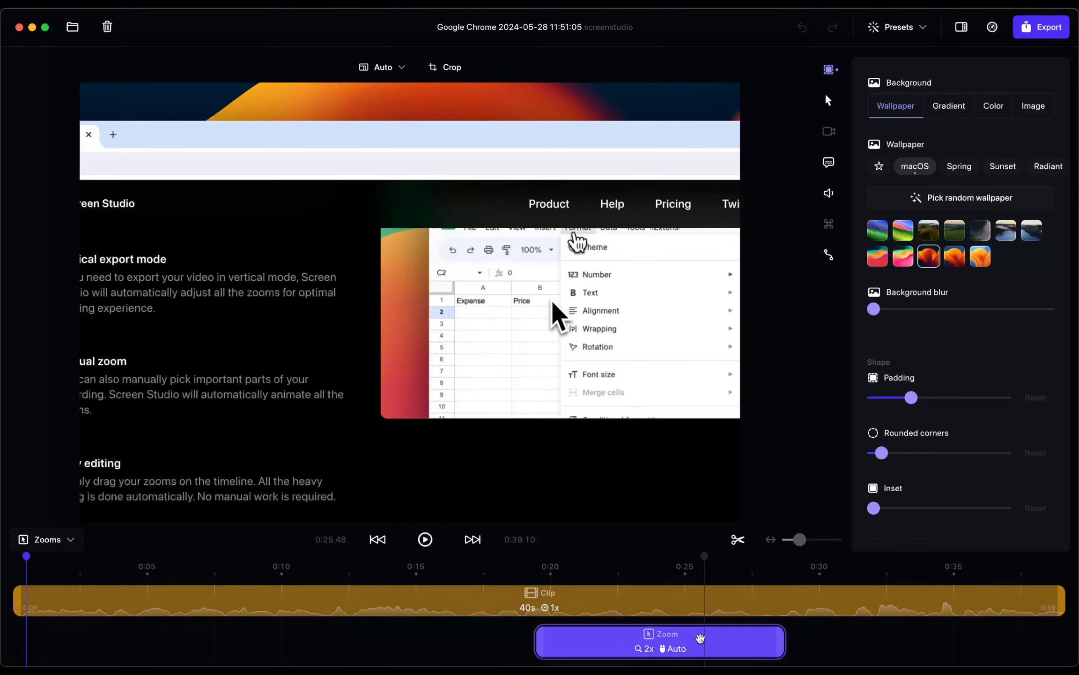
left_click(634, 638)
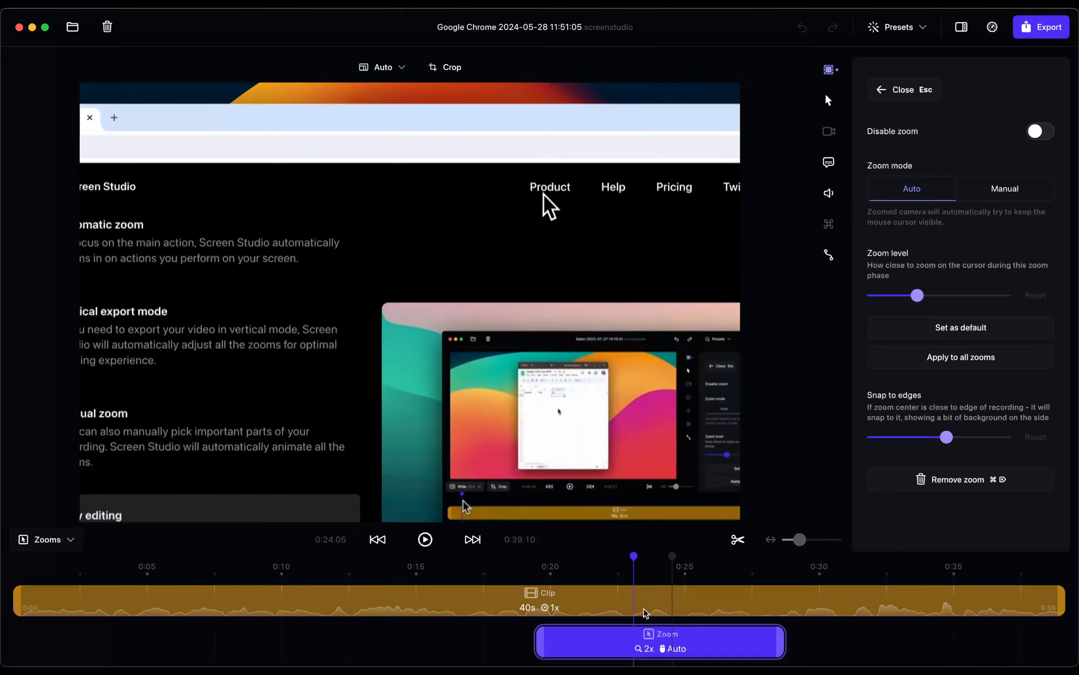
left_click(976, 201)
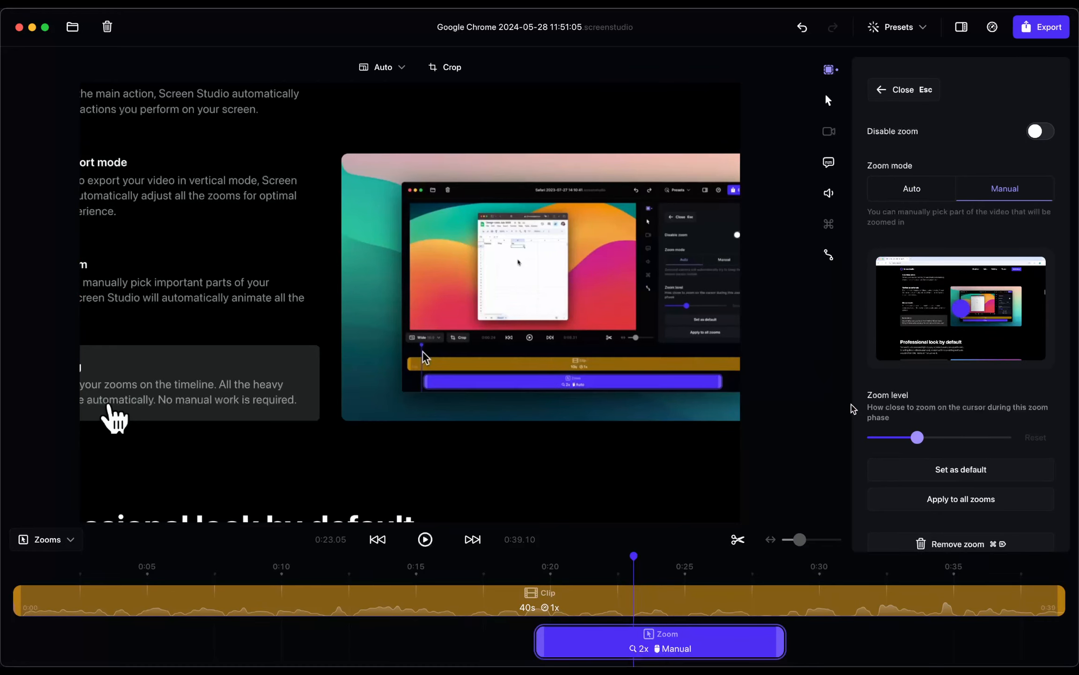
left_click_drag(956, 307, 948, 303)
left_click_drag(949, 303, 904, 346)
left_click_drag(918, 437, 949, 445)
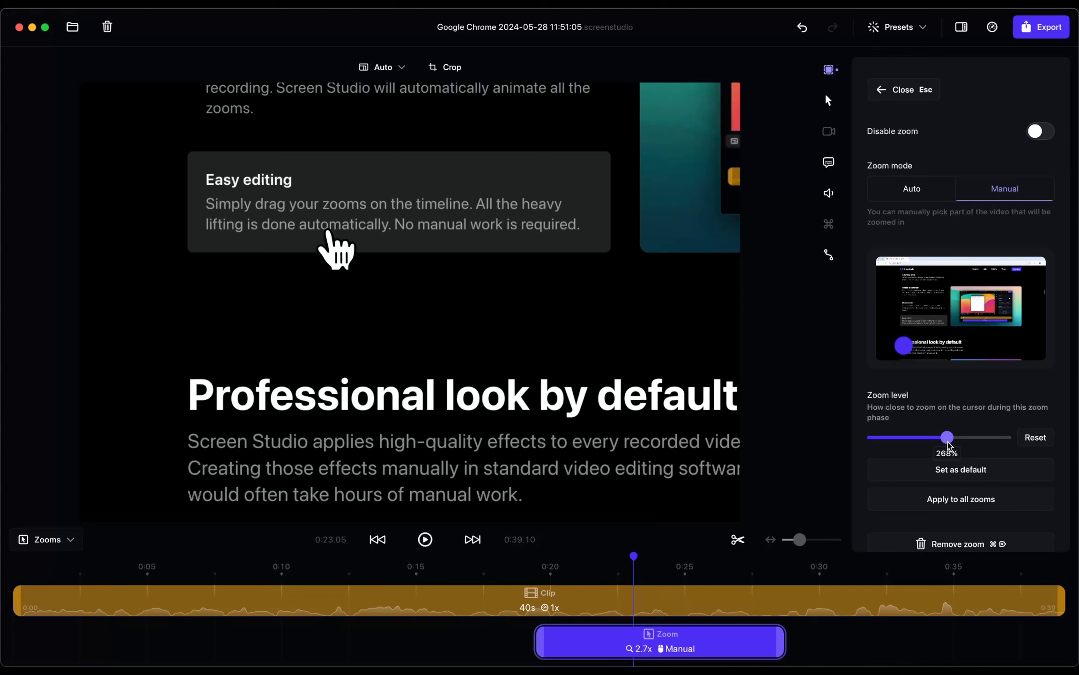
Step: Disable and re-enable the zoom segment, return its mode to Auto and close its settings
left_click(1040, 131)
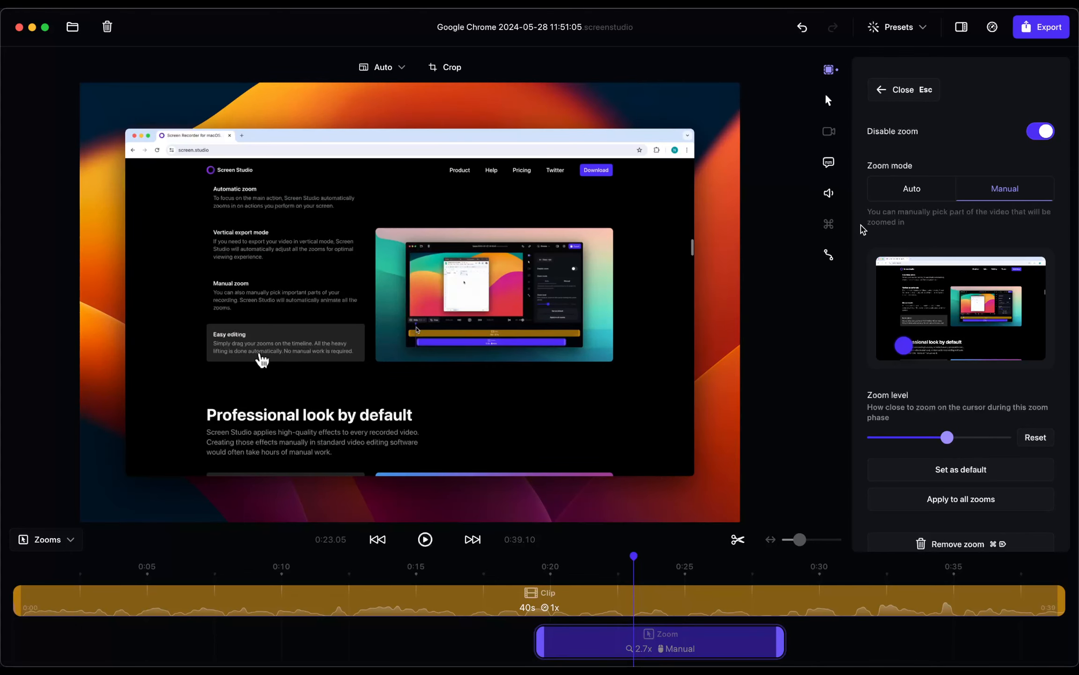
left_click(1040, 131)
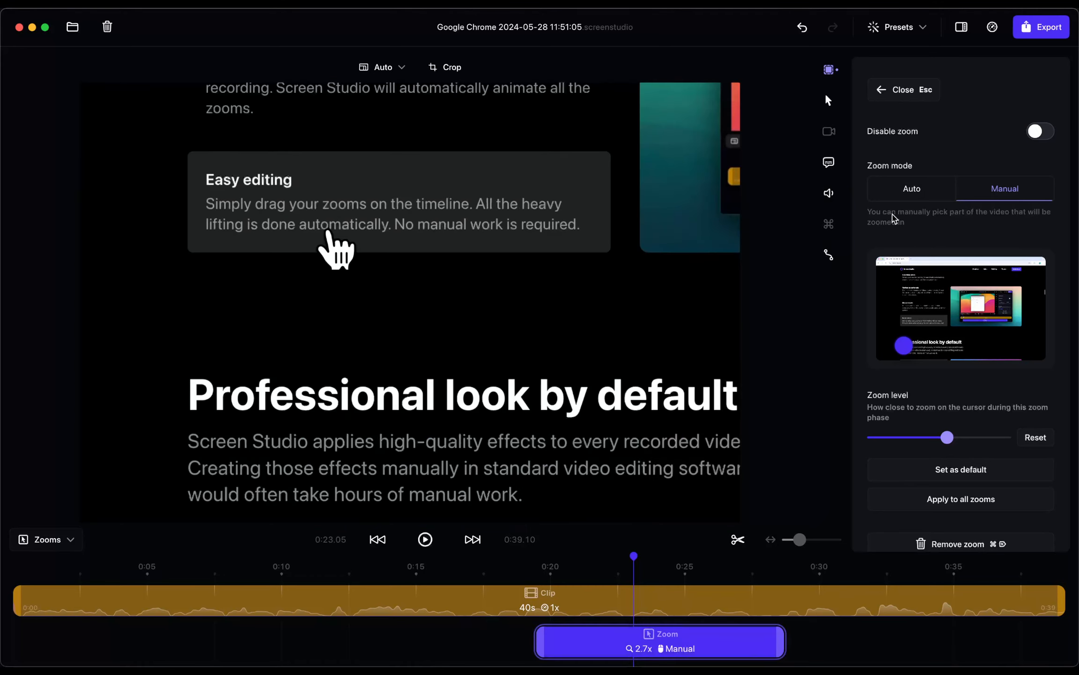
left_click(911, 190)
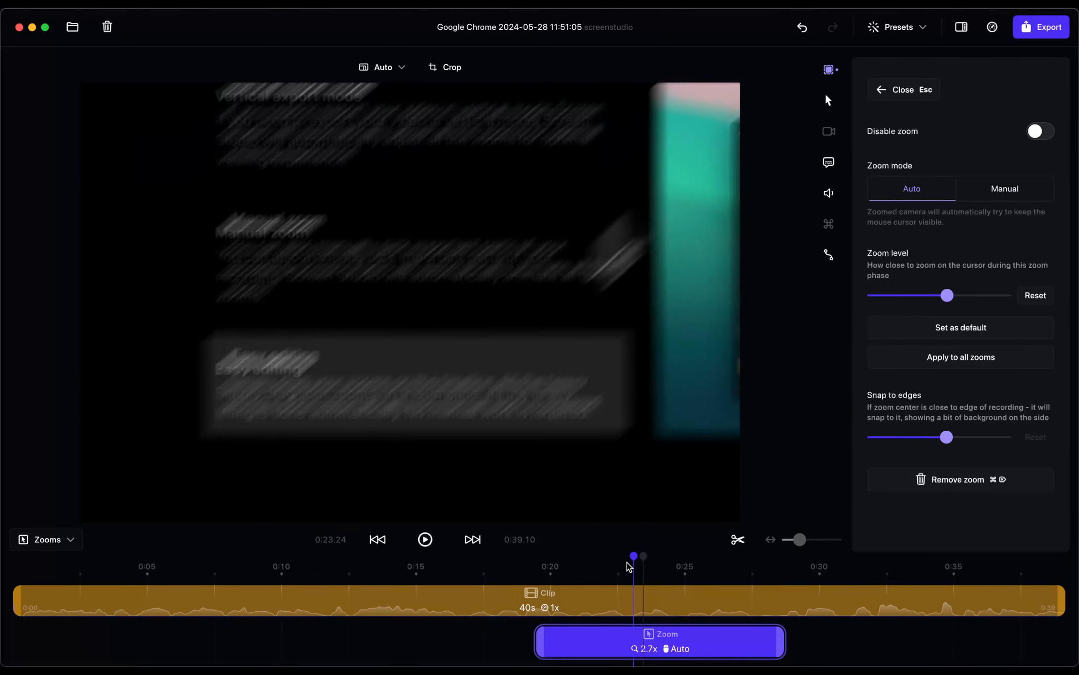
left_click(881, 89)
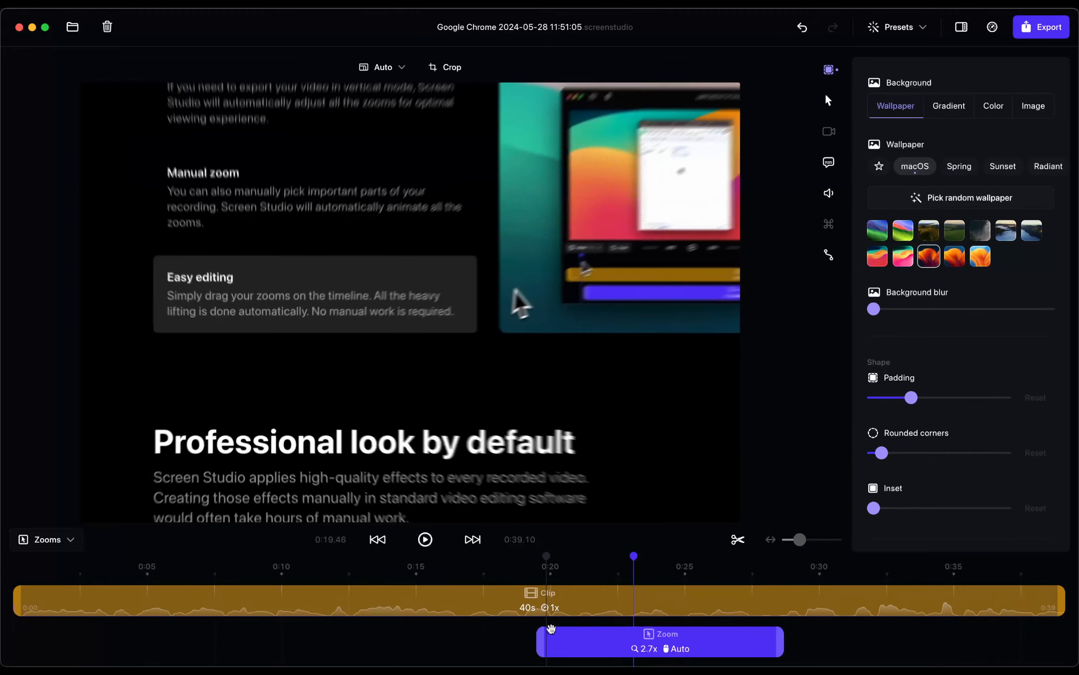
Step: Remove the zoom segment from the timeline and undo the removal
left_click(557, 637)
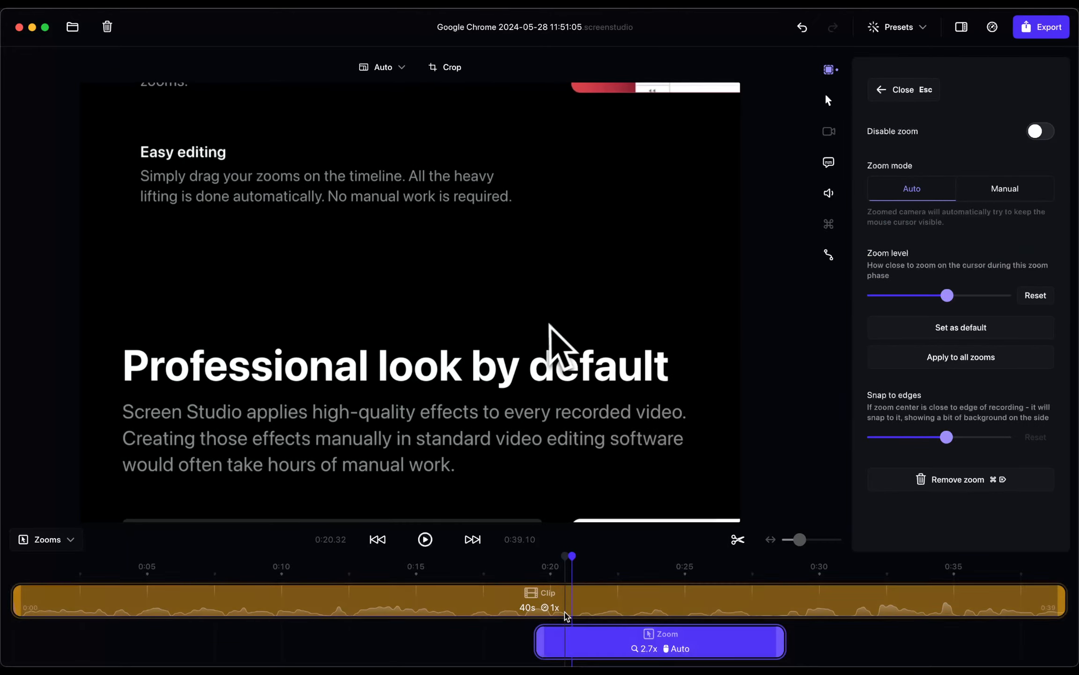
key("super+BackSpace")
key("super+z")
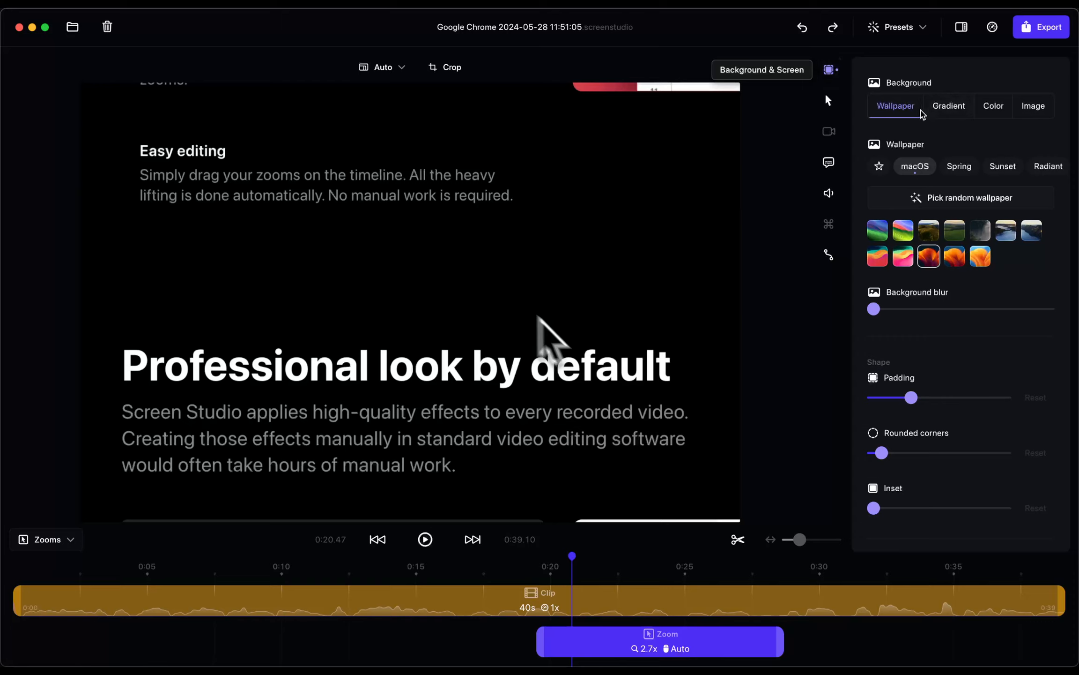
Step: Look through the Gradient, Color and Image background options and return to the wallpapers
left_click(953, 107)
left_click(993, 107)
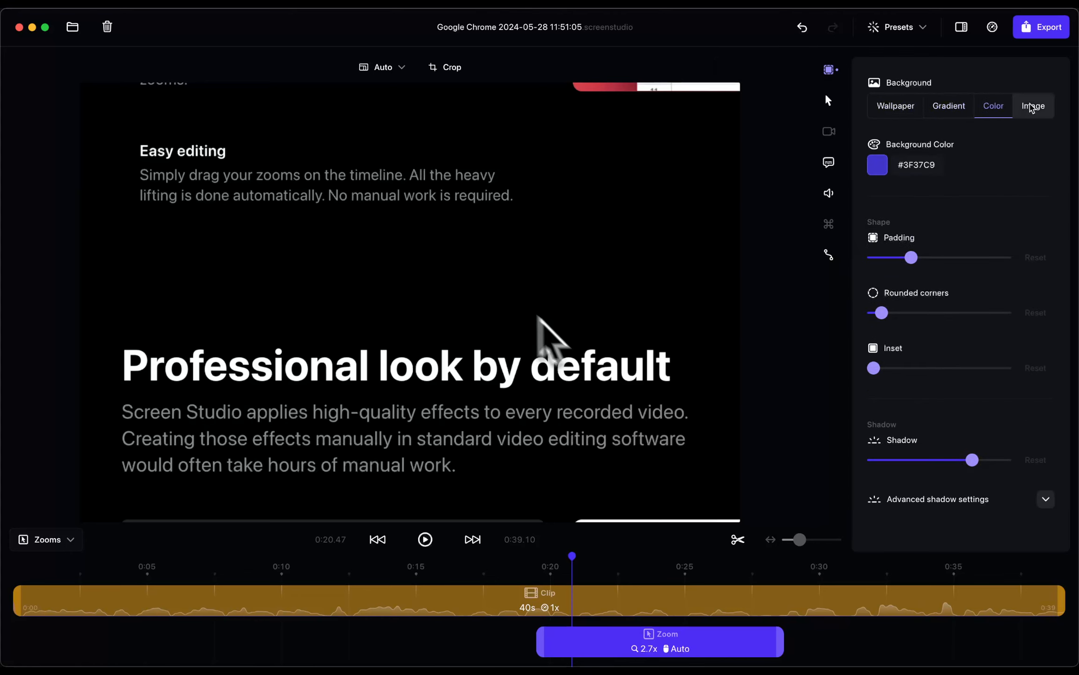
left_click(1028, 109)
left_click(904, 109)
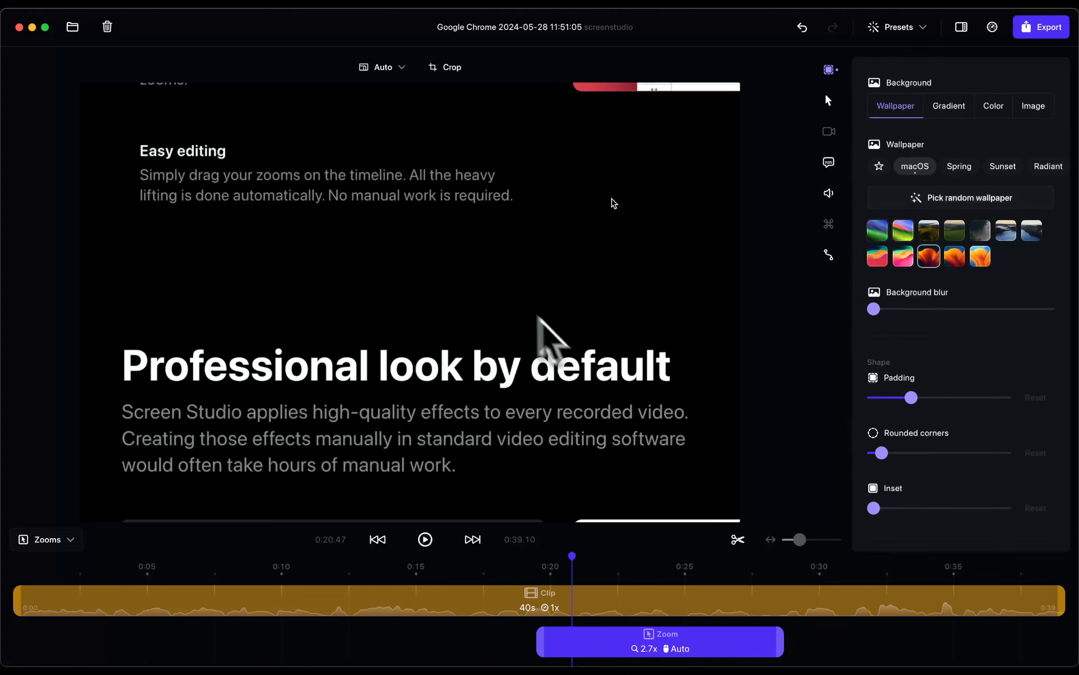
Step: At an unzoomed frame near 0:13, apply the blue-green macOS wallpaper and set the background blur to a little under half
left_click(490, 560)
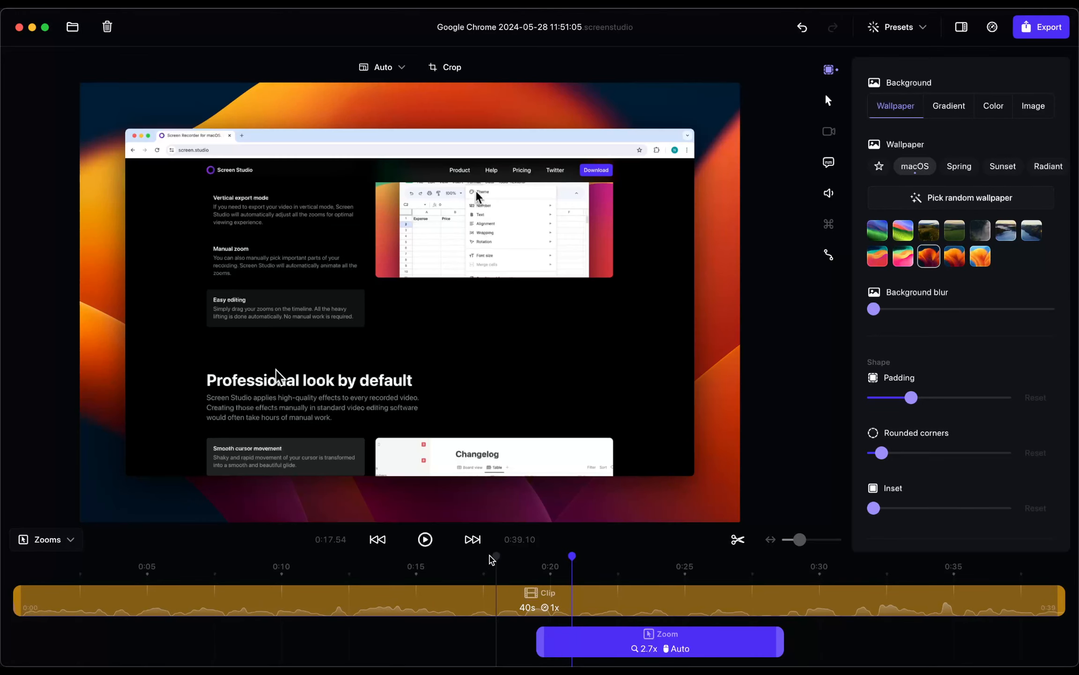
left_click(380, 558)
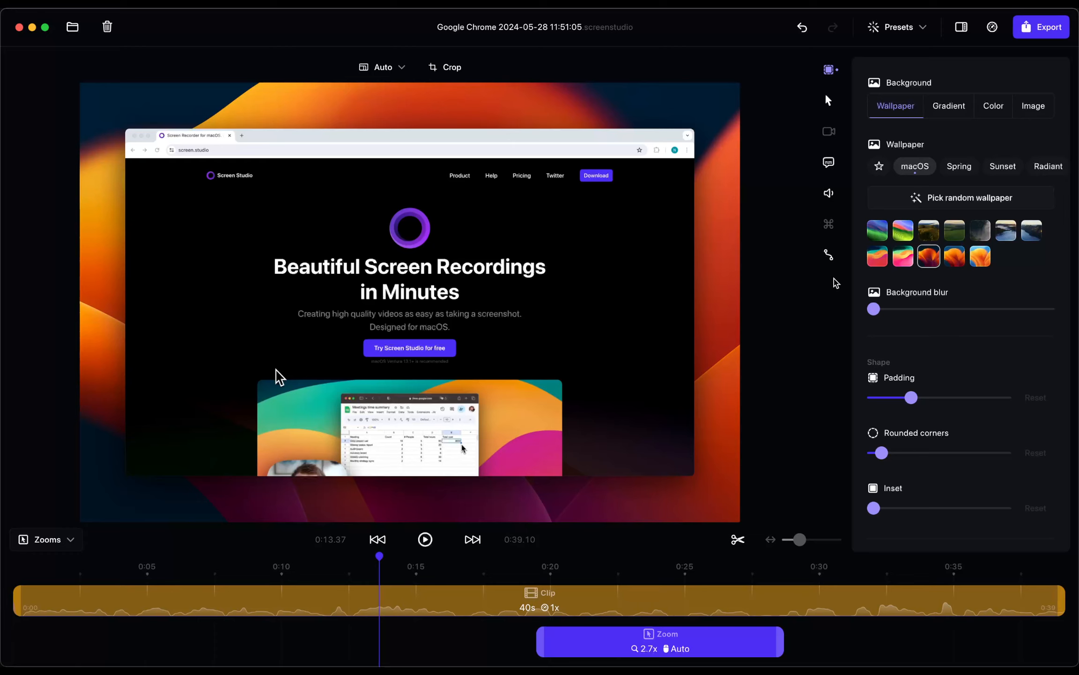
left_click(882, 225)
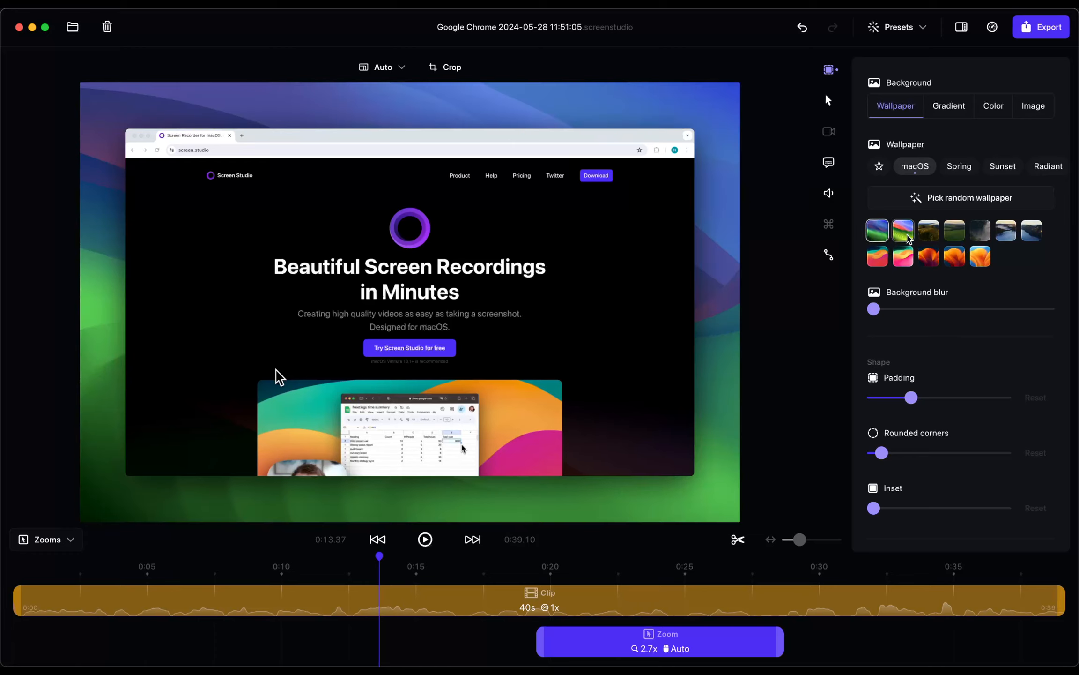
left_click_drag(874, 309, 951, 310)
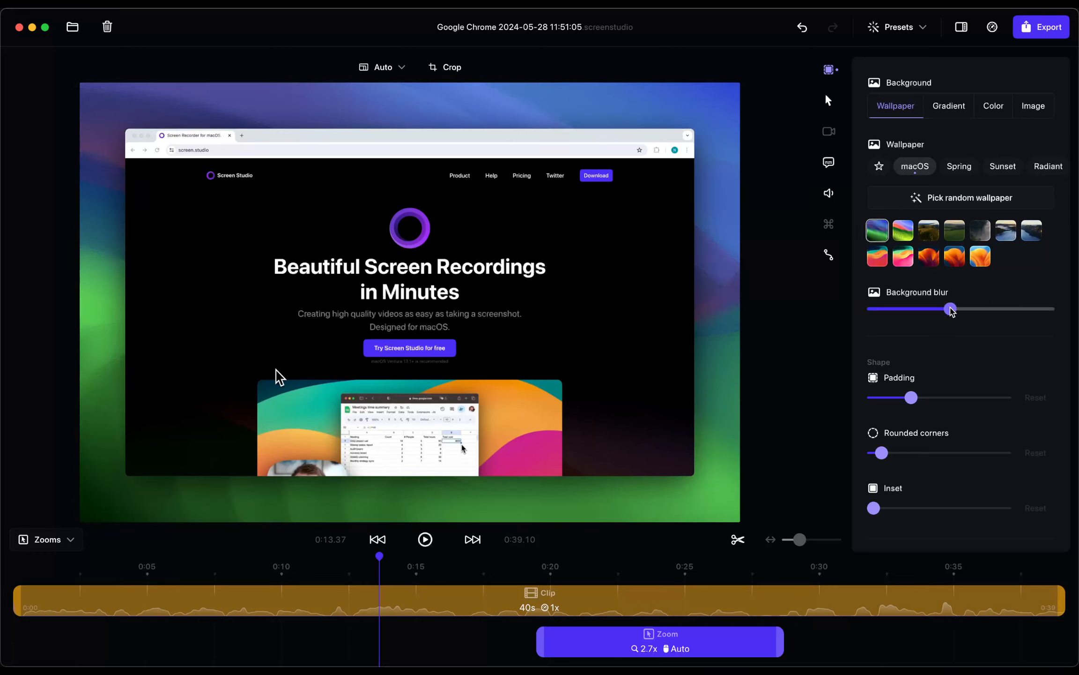
Step: Set the recording frame's padding to 3.8%, round its corners slightly more and set its inset to 12
left_click_drag(911, 397, 888, 399)
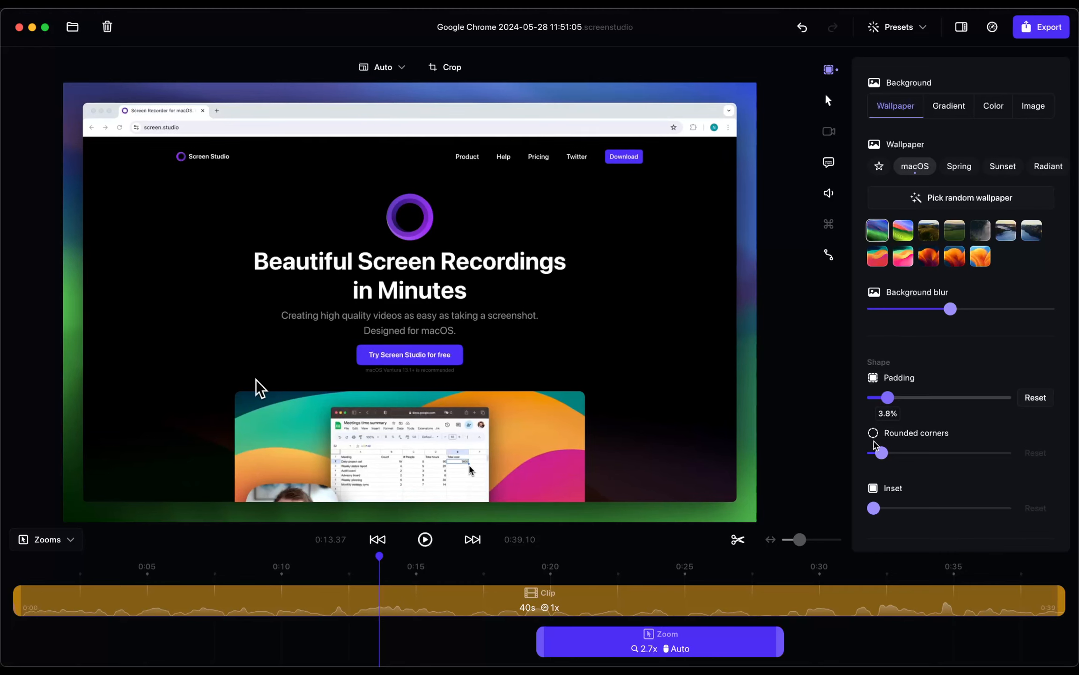
left_click_drag(881, 453, 920, 453)
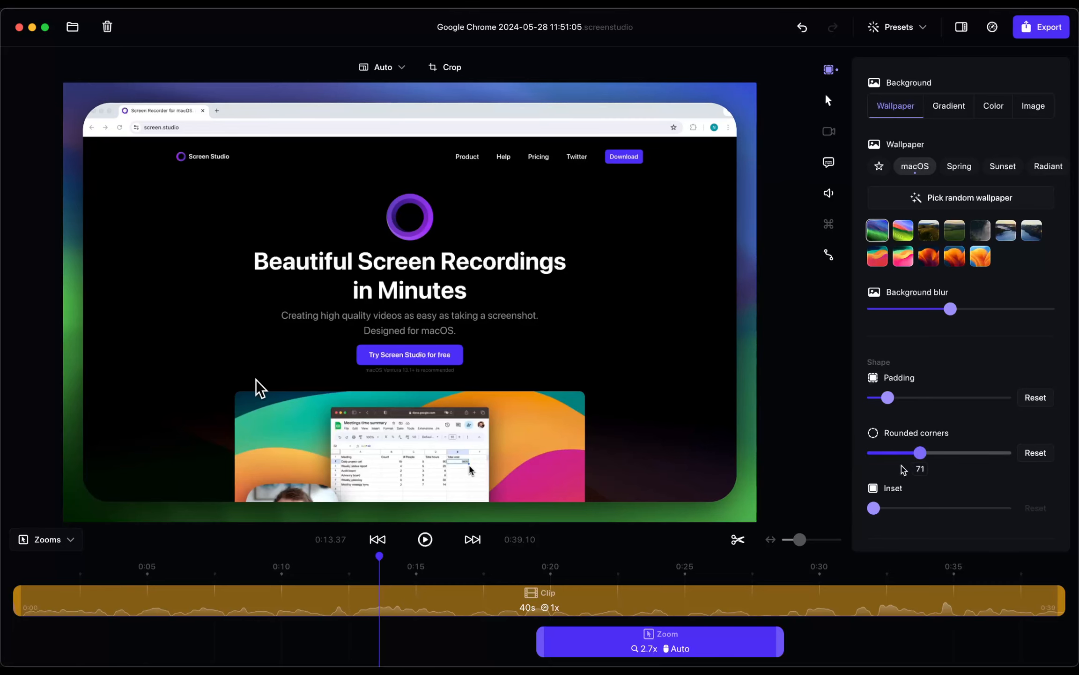
mouse_move(896, 512)
left_mouse_down()
mouse_move(910, 511)
mouse_move(897, 512)
left_mouse_up()
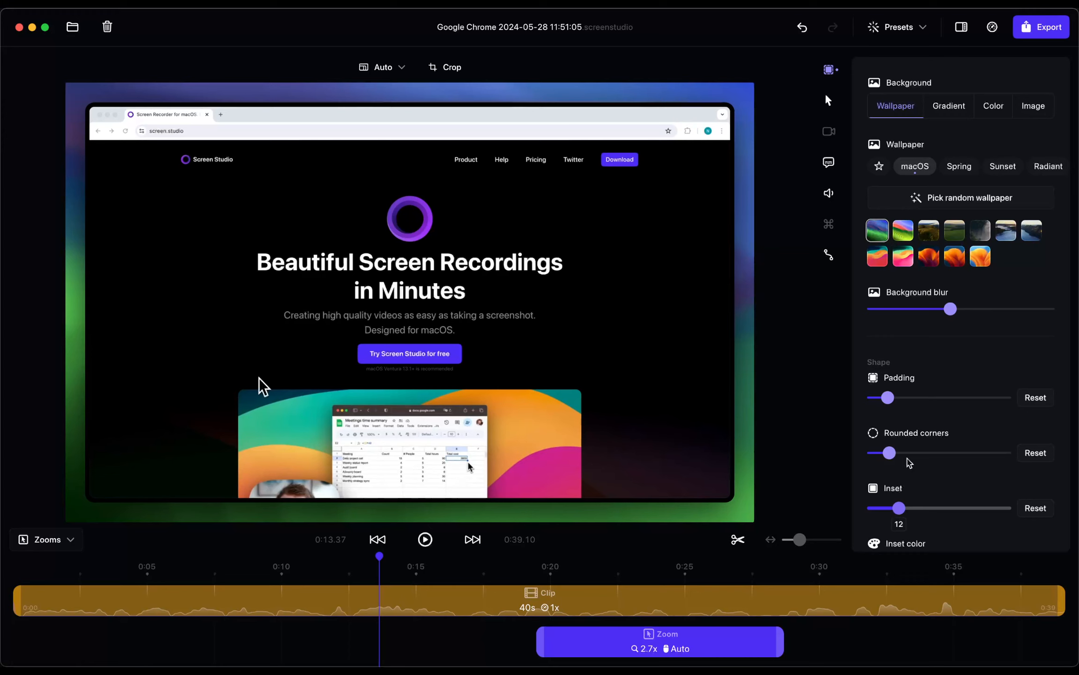
Step: Set the inset color to the light grey #E6EBEF and lower the inset opacity to a little under half
scroll(931, 533, "down", 5)
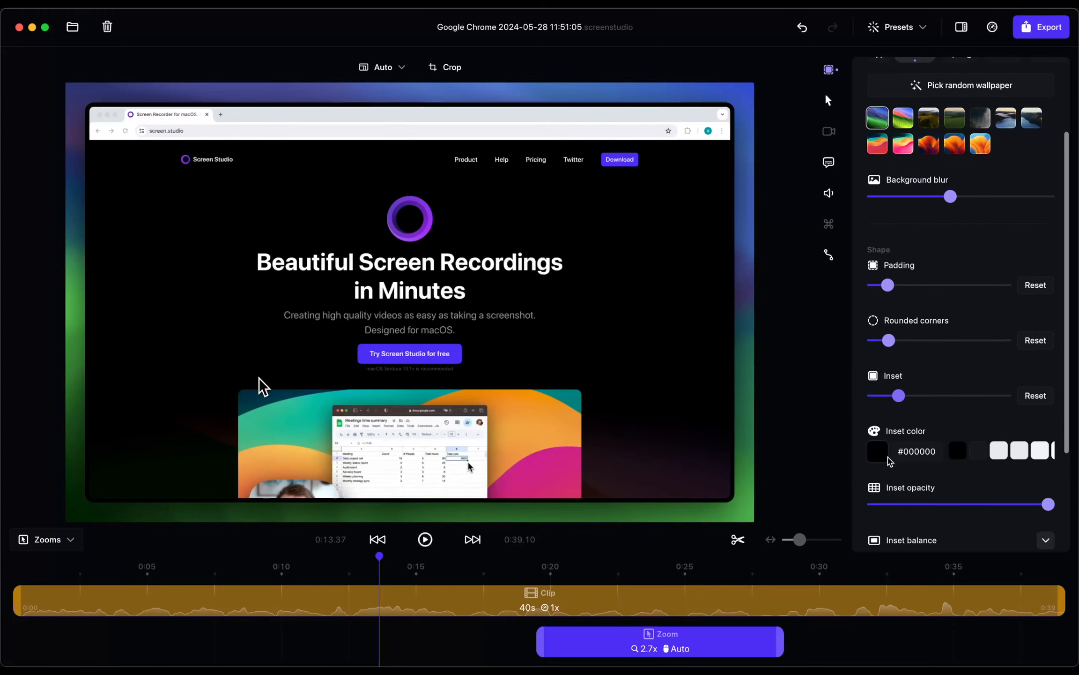
left_click(999, 451)
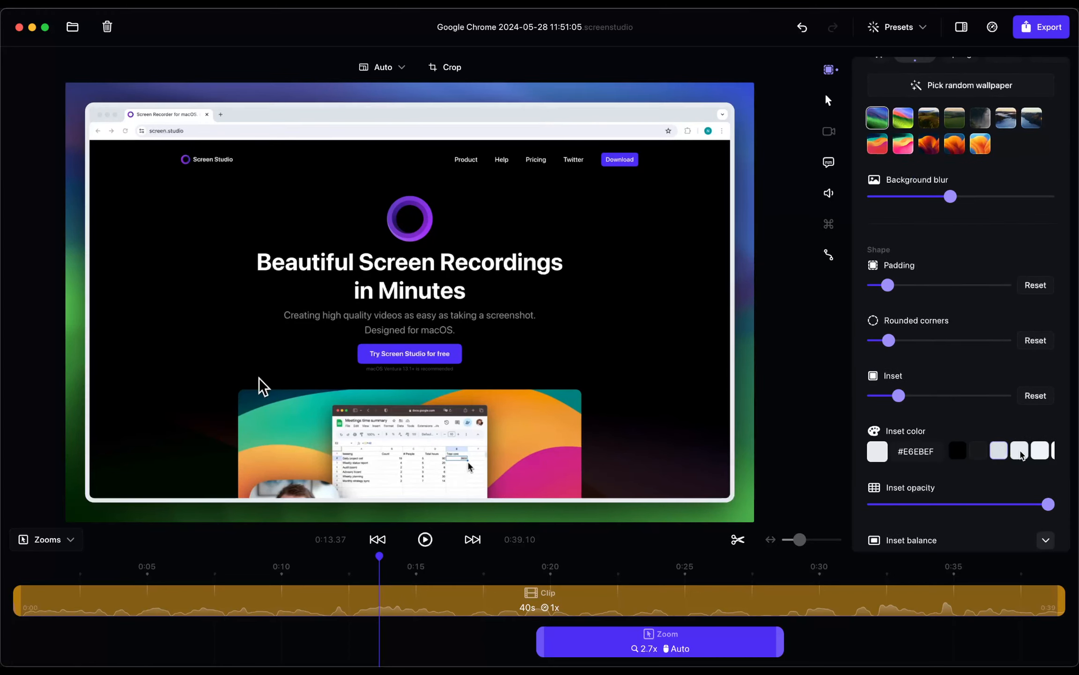
left_click_drag(1014, 506, 947, 505)
Step: Try shifting the inset balance off centre and reset it
scroll(921, 496, "down", 3)
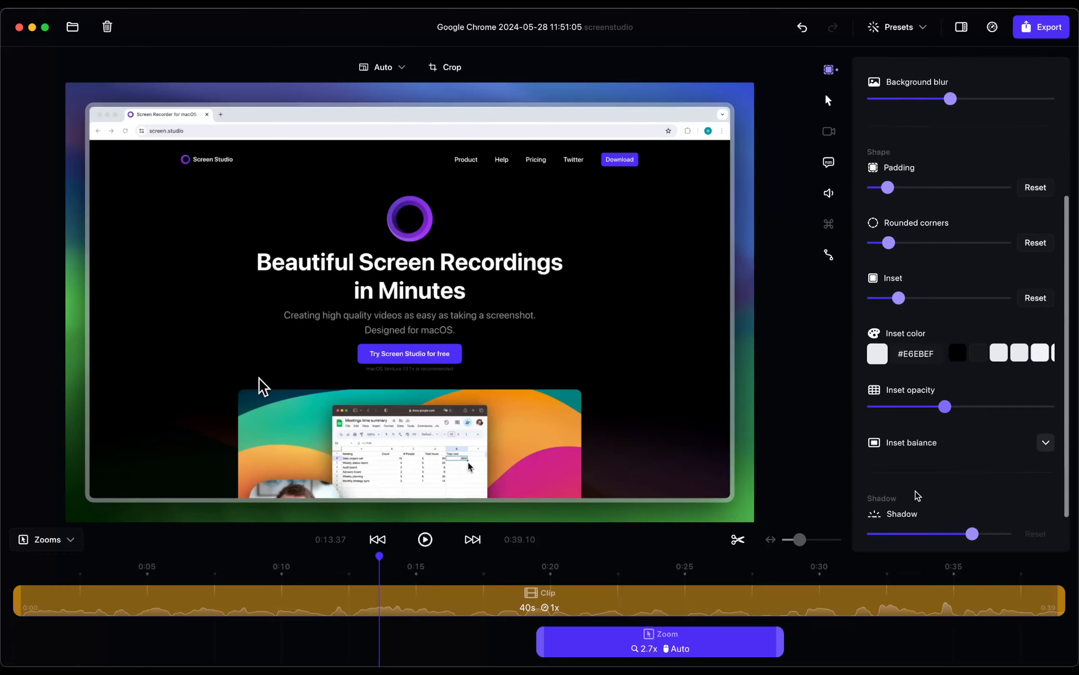
left_click(1046, 443)
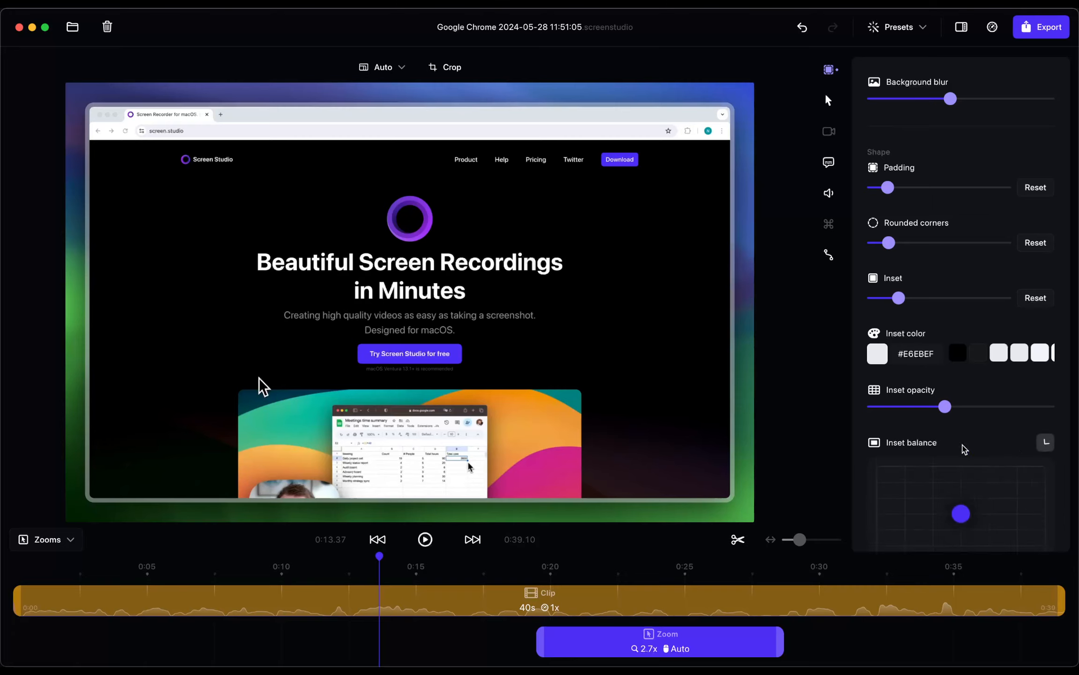
scroll(966, 449, "down", 5)
mouse_move(938, 310)
left_mouse_down()
mouse_move(875, 279)
mouse_move(970, 315)
mouse_move(957, 311)
left_mouse_up()
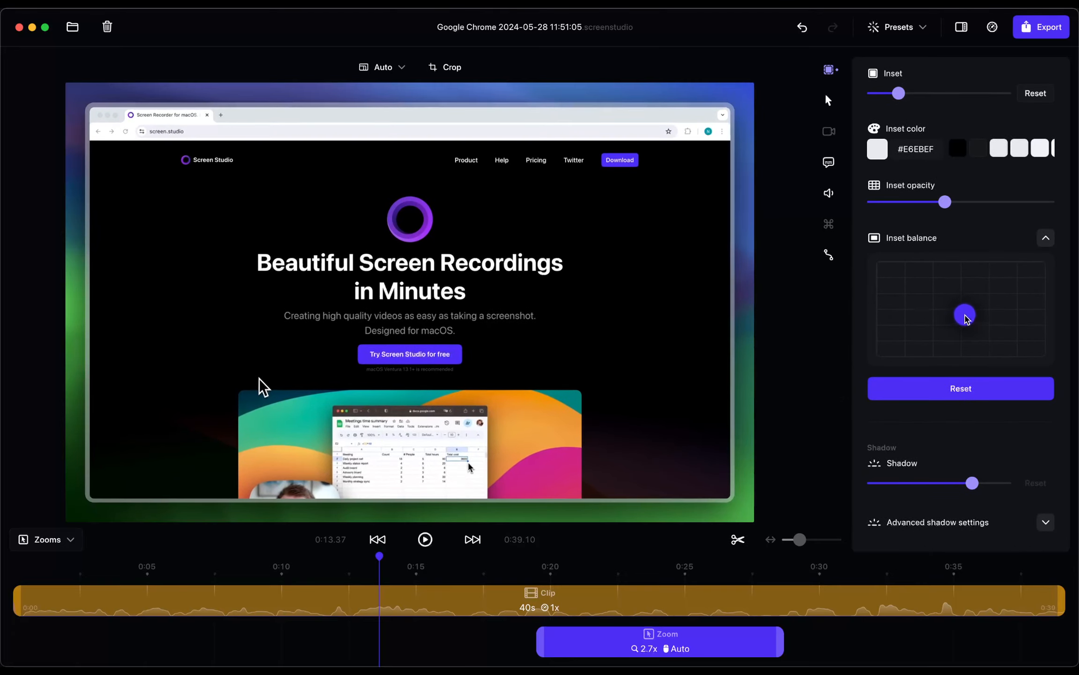
left_click(961, 392)
Step: Raise the frame's shadow close to its maximum and increase the shadow distance and shadow blur
left_click_drag(971, 483, 917, 484)
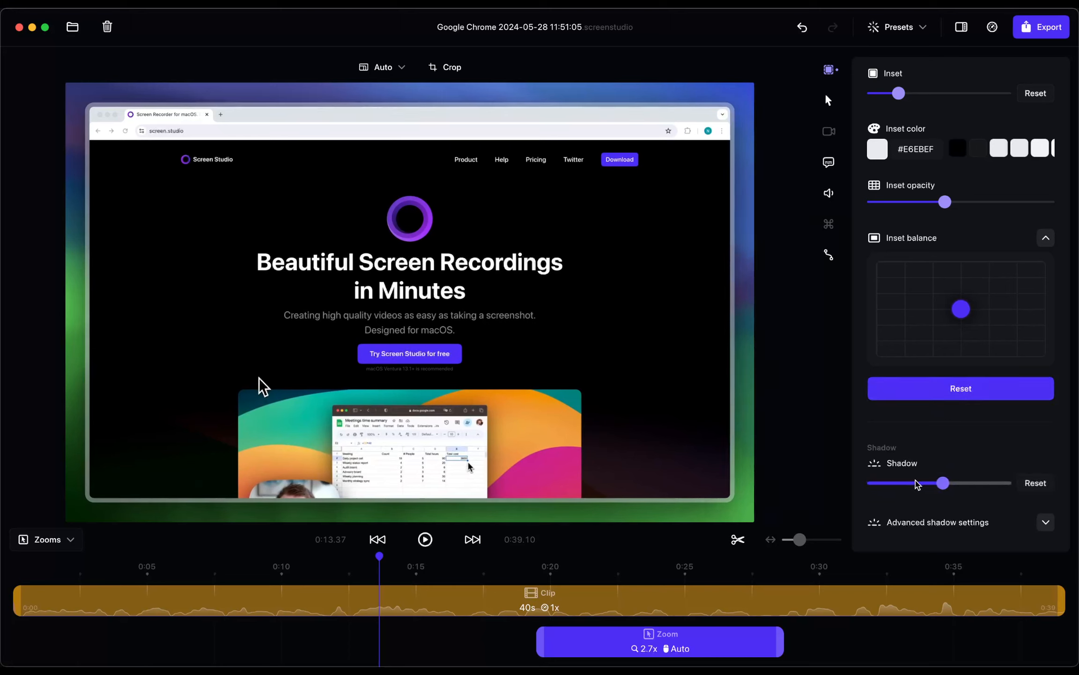
left_click(1024, 490)
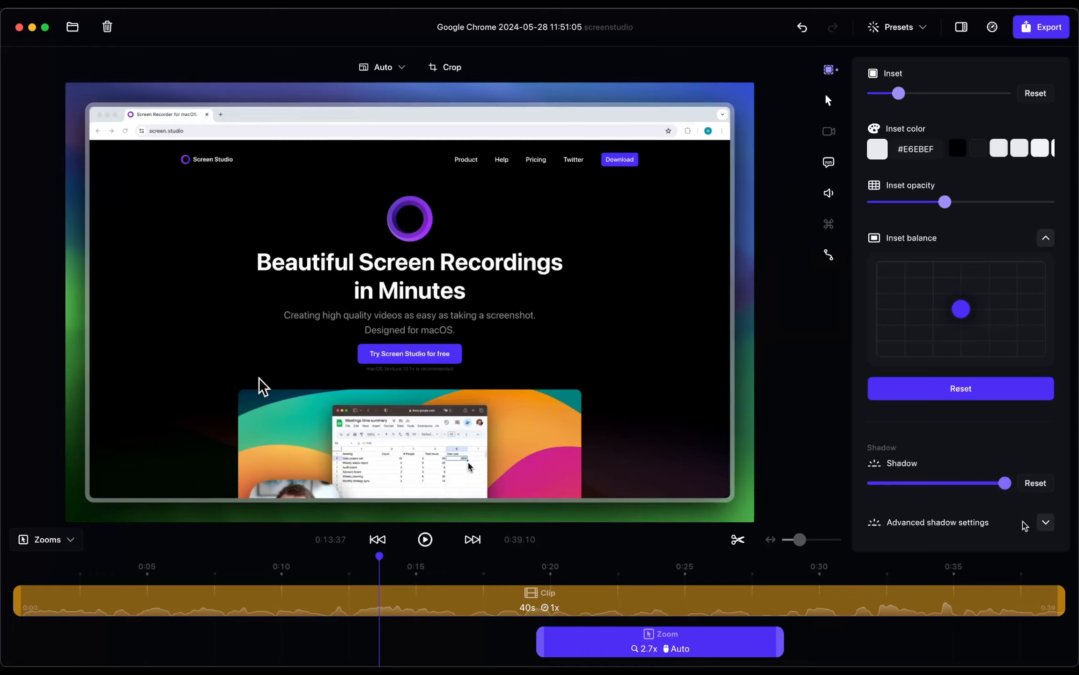
left_click(1045, 522)
scroll(955, 502, "down", 5)
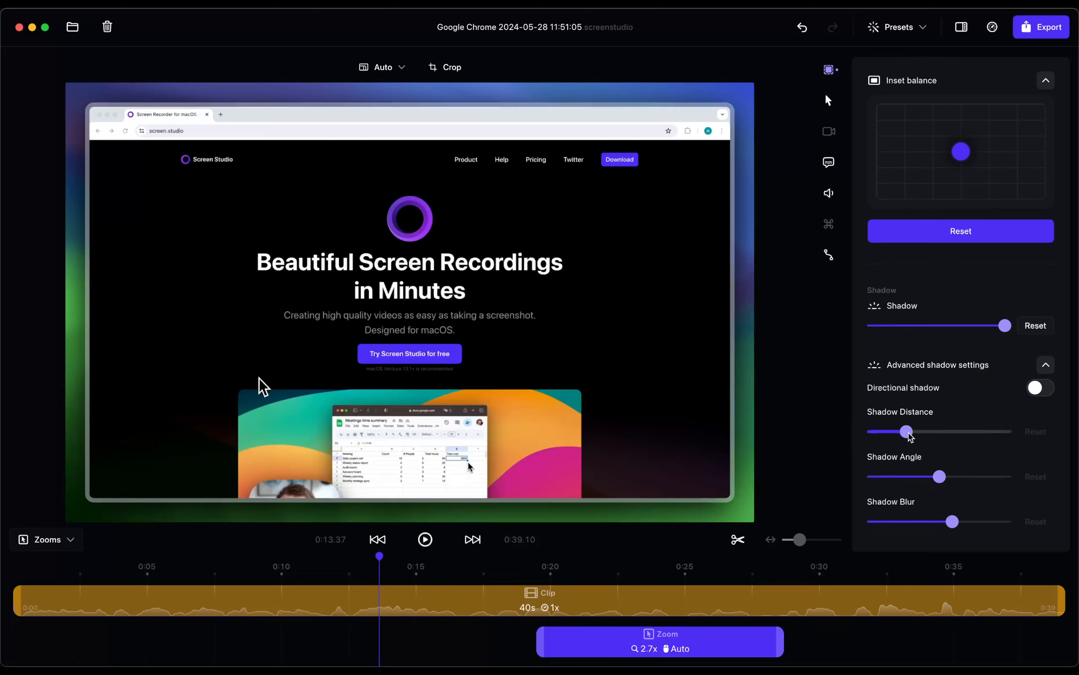
left_click_drag(909, 436, 947, 434)
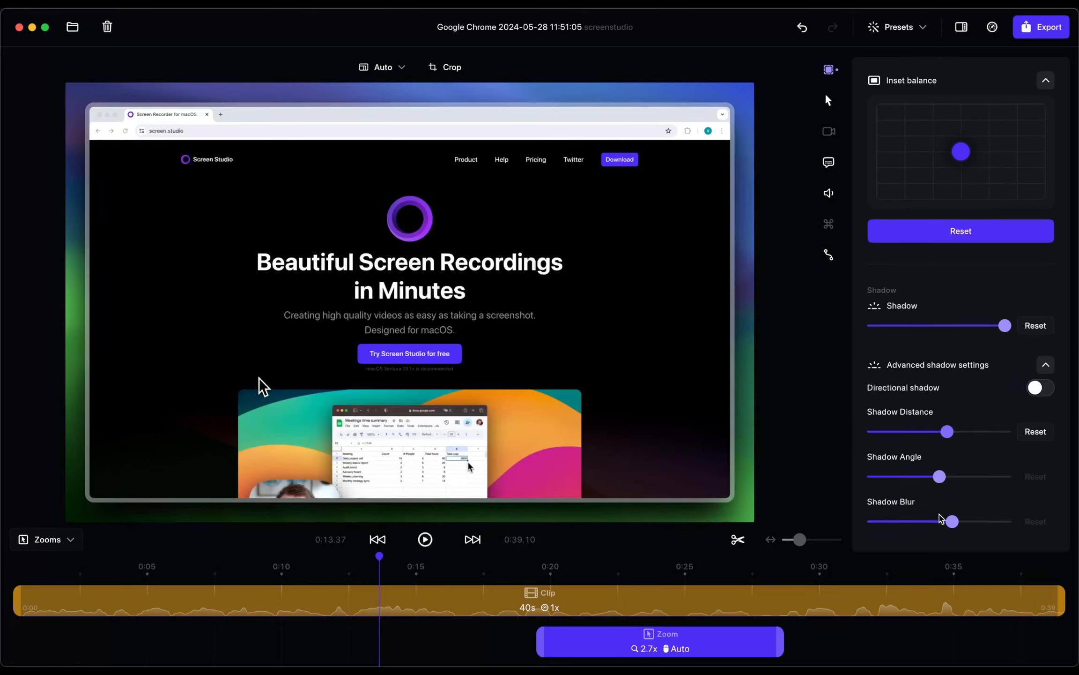
left_click_drag(959, 527, 980, 525)
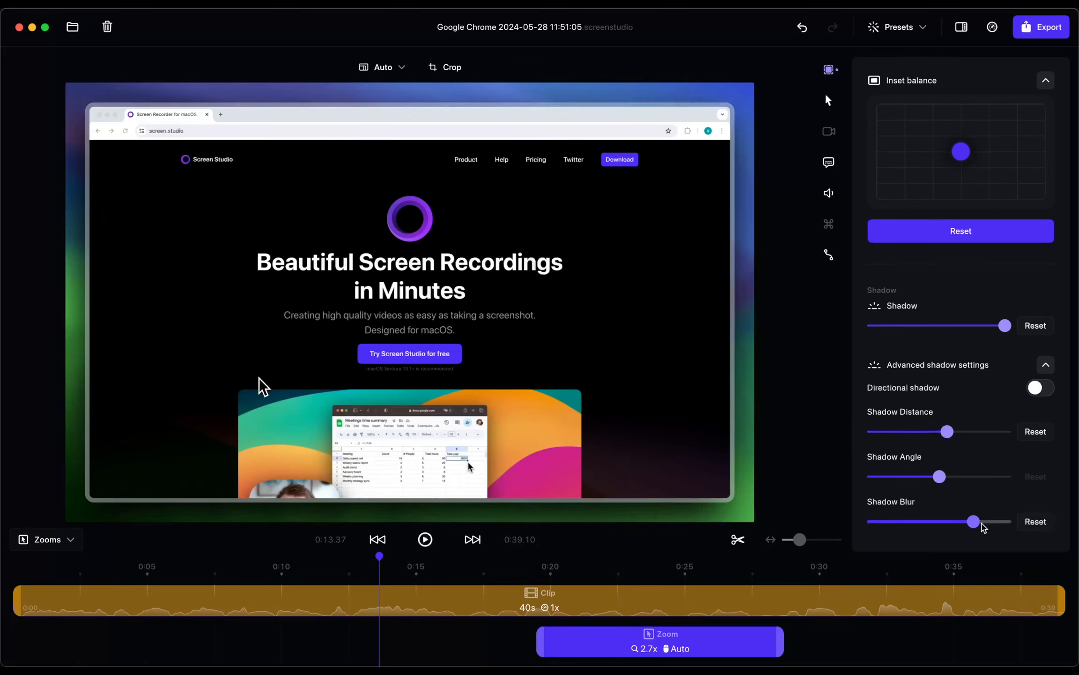
scroll(917, 445, "up", 3)
scroll(917, 445, "up", 10)
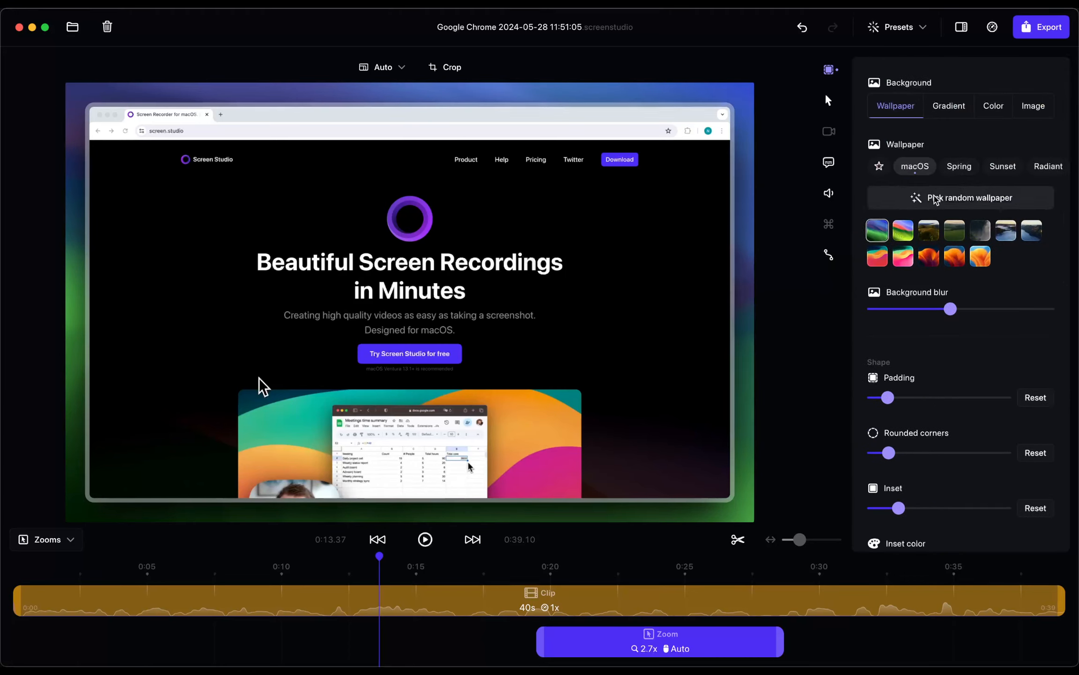
Step: Try a random background wallpaper and the orange wallpaper from the Raycast collection
left_click(916, 199)
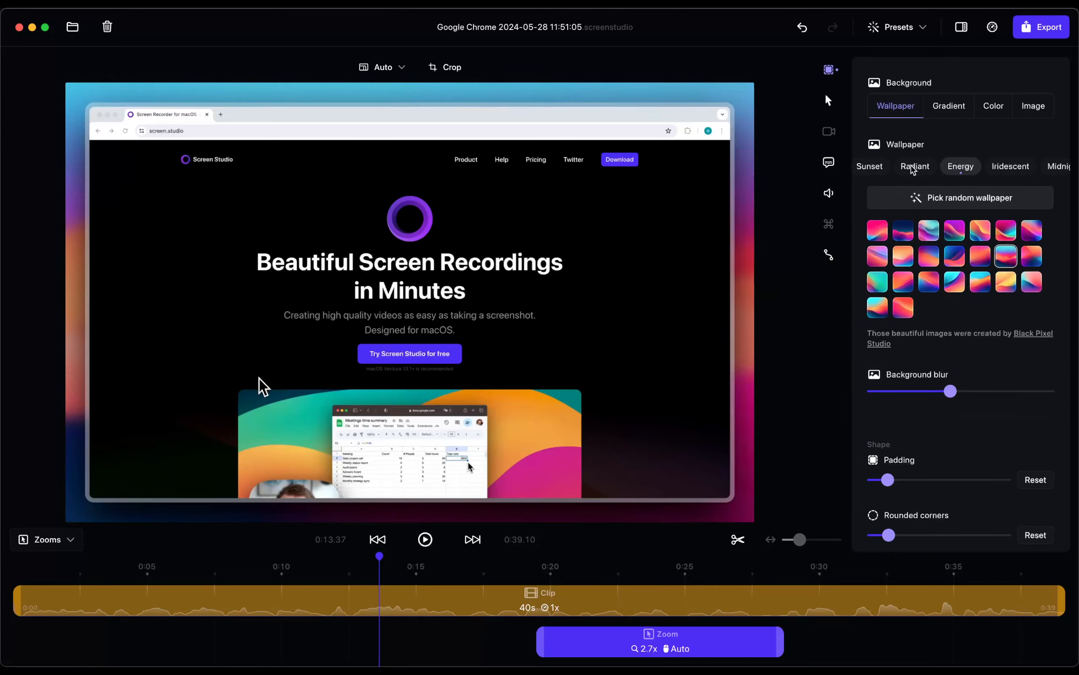
left_click(1000, 167)
left_click(1012, 168)
left_click(1033, 170)
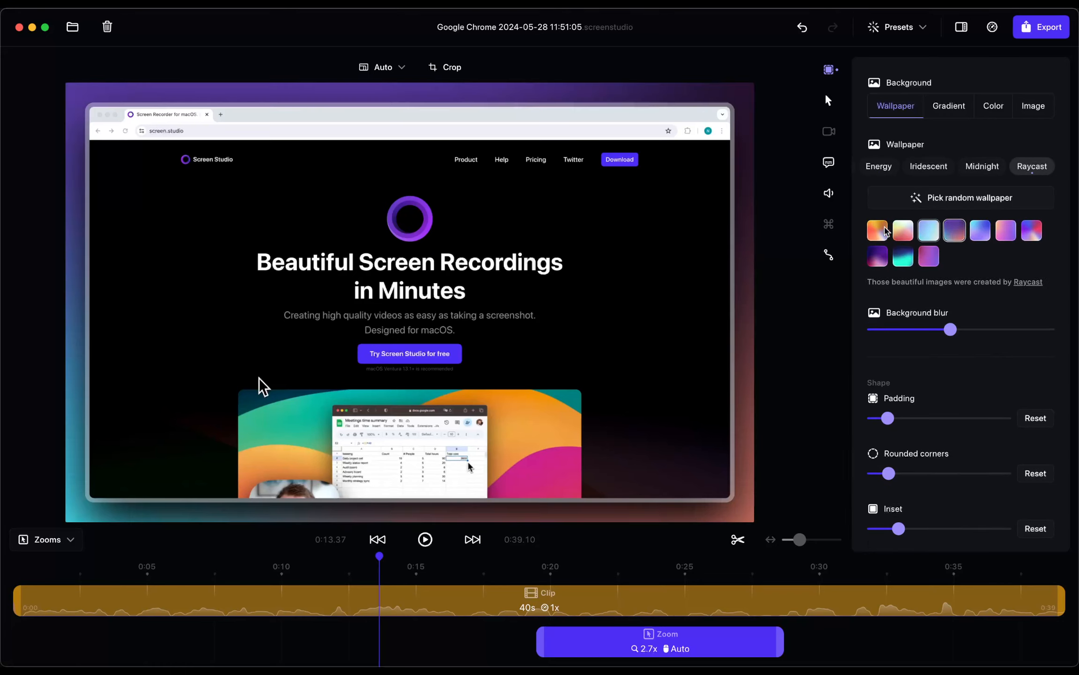
left_click(878, 230)
Step: Try the black-red-yellow gradient, compare the color and image backgrounds, and try the #111111 to #444444 gradient
left_click(936, 113)
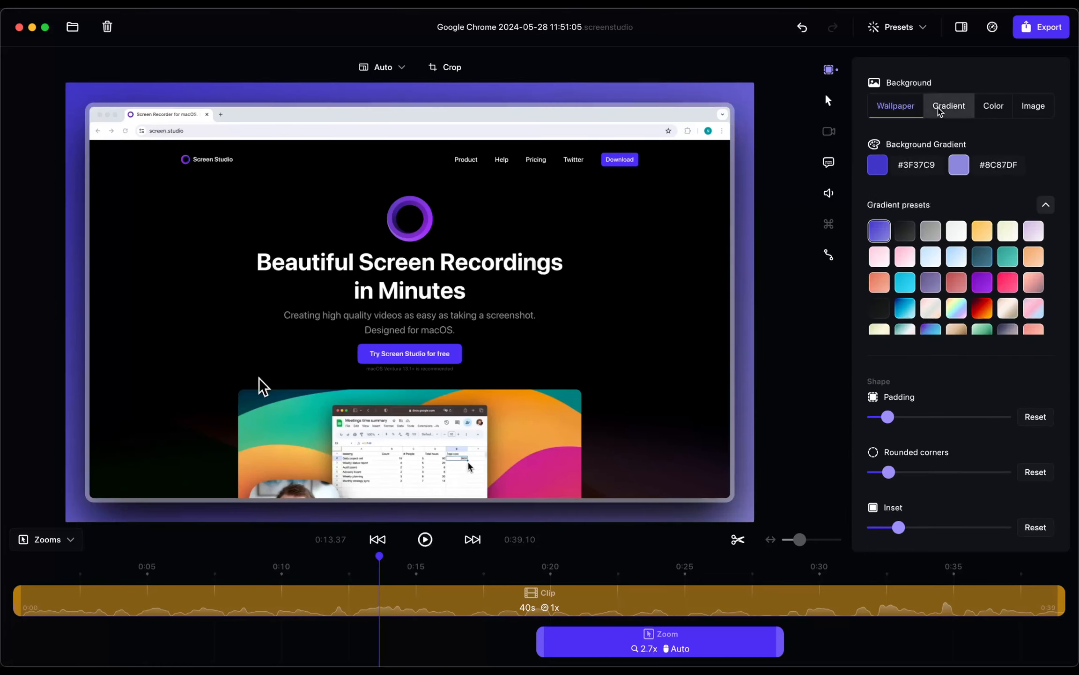
left_click(982, 308)
scroll(955, 281, "down", 5)
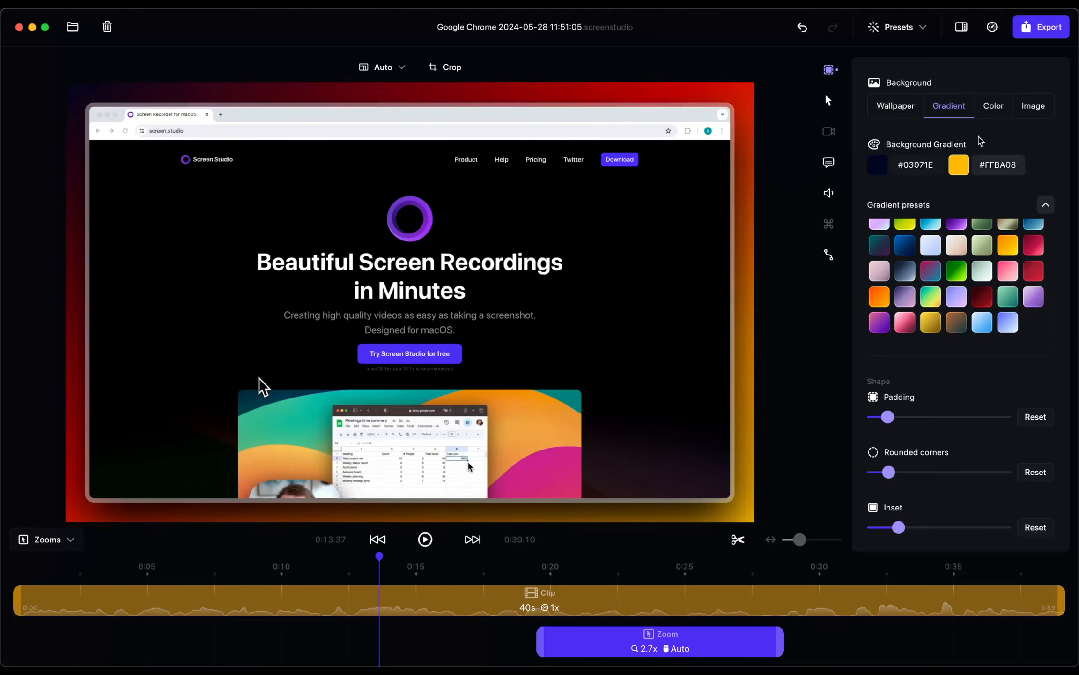
left_click(994, 105)
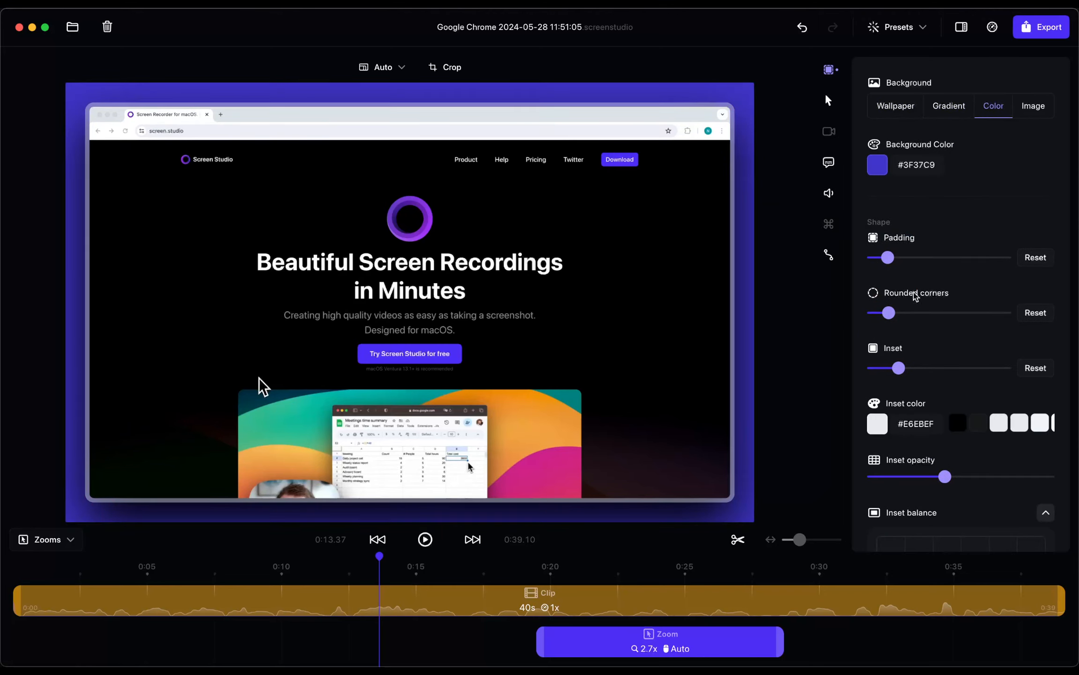
left_click(1019, 107)
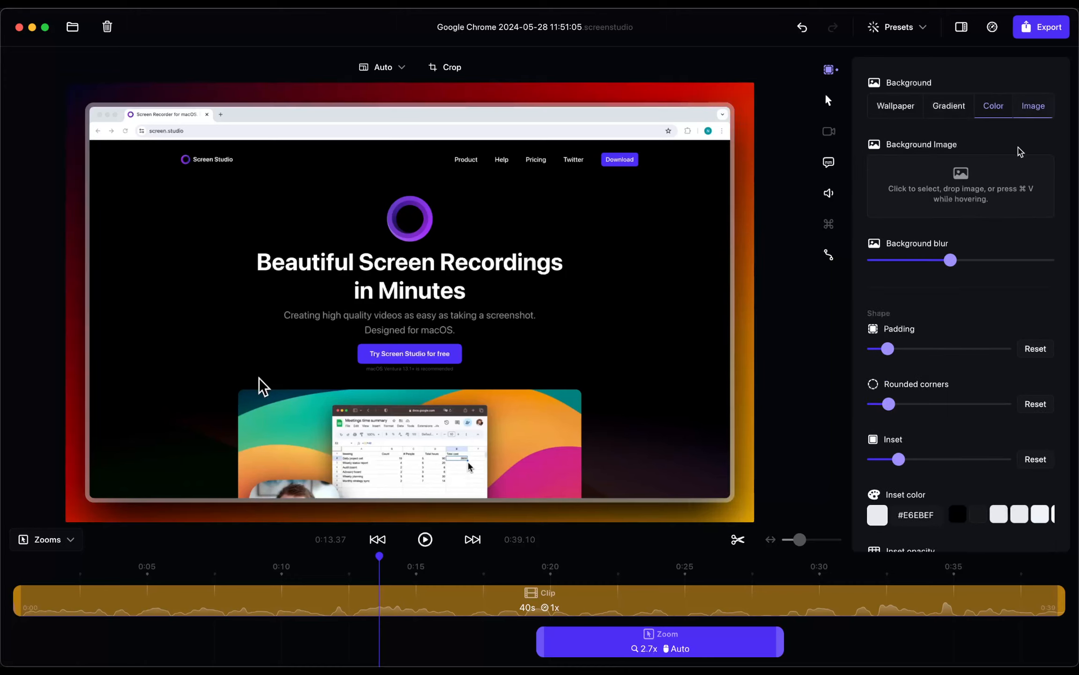
left_click(937, 105)
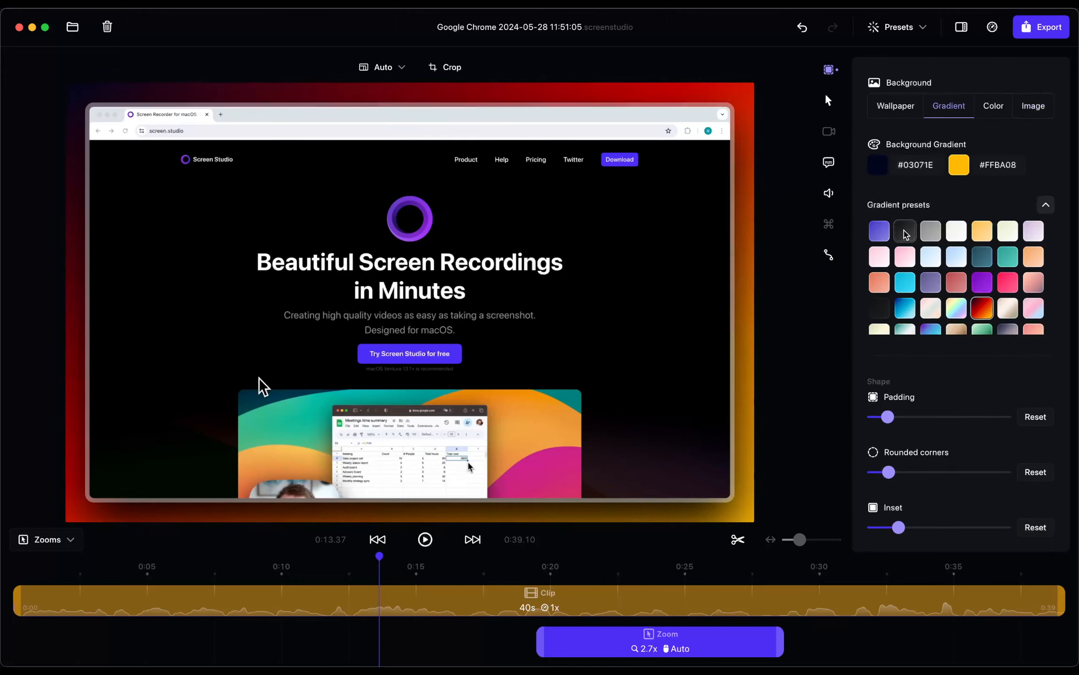
left_click(905, 236)
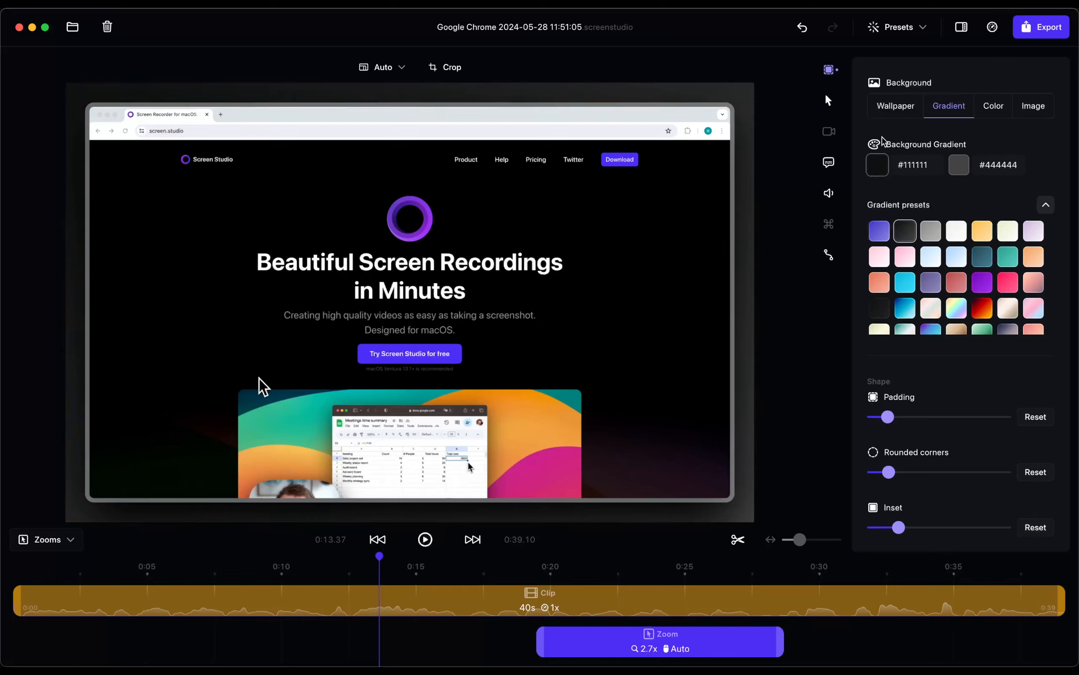
Step: Return the background to wallpaper and pick random wallpapers until the green macOS landscape is applied
left_click(885, 107)
left_click(895, 202)
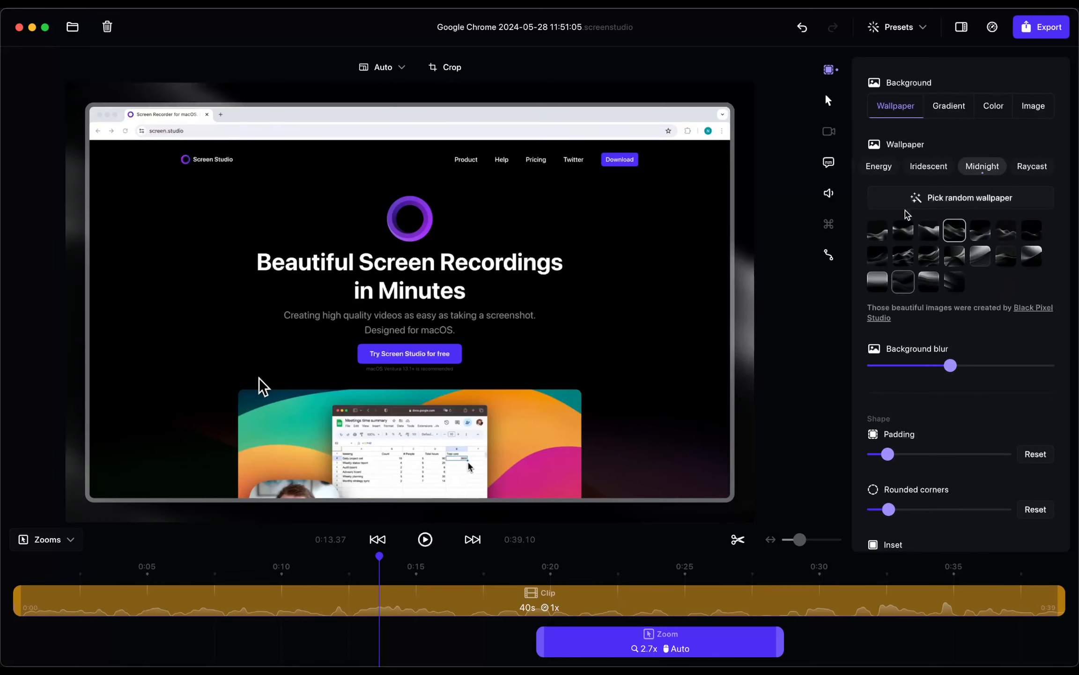
left_click(901, 194)
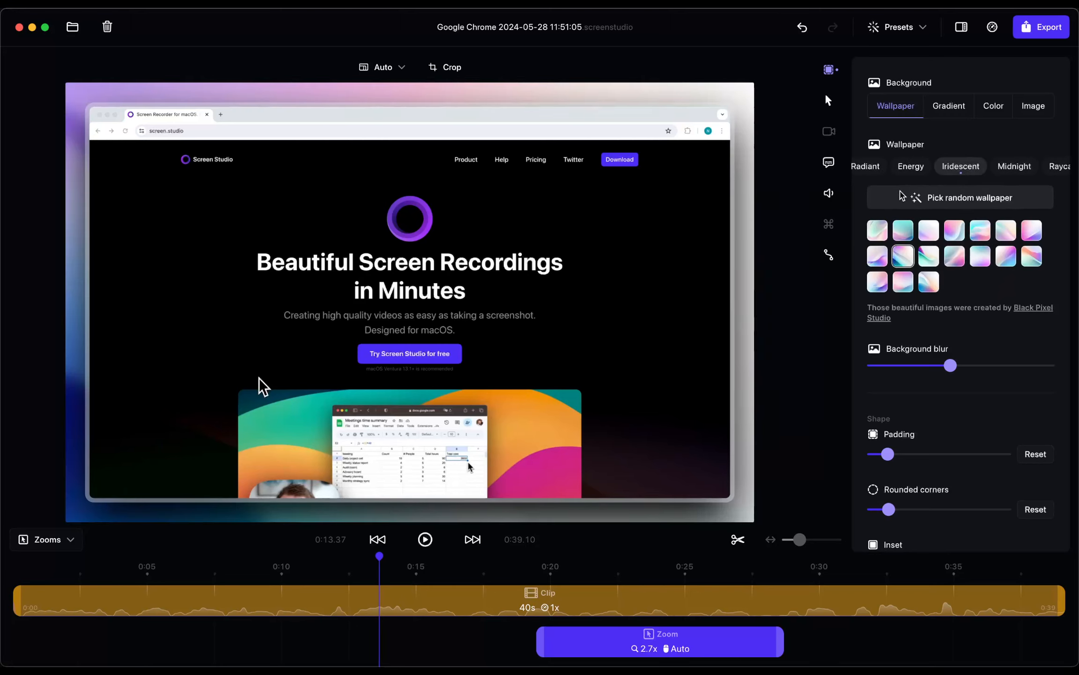
left_click(900, 196)
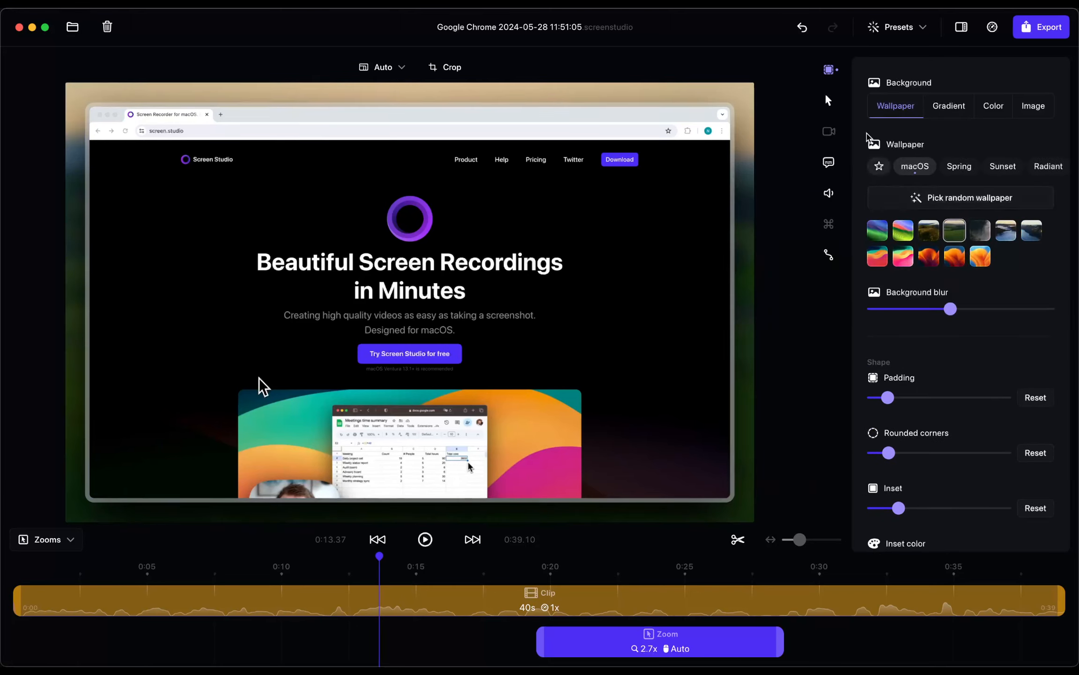
Step: Try changing the recording's cursor size and reset it
left_click(828, 101)
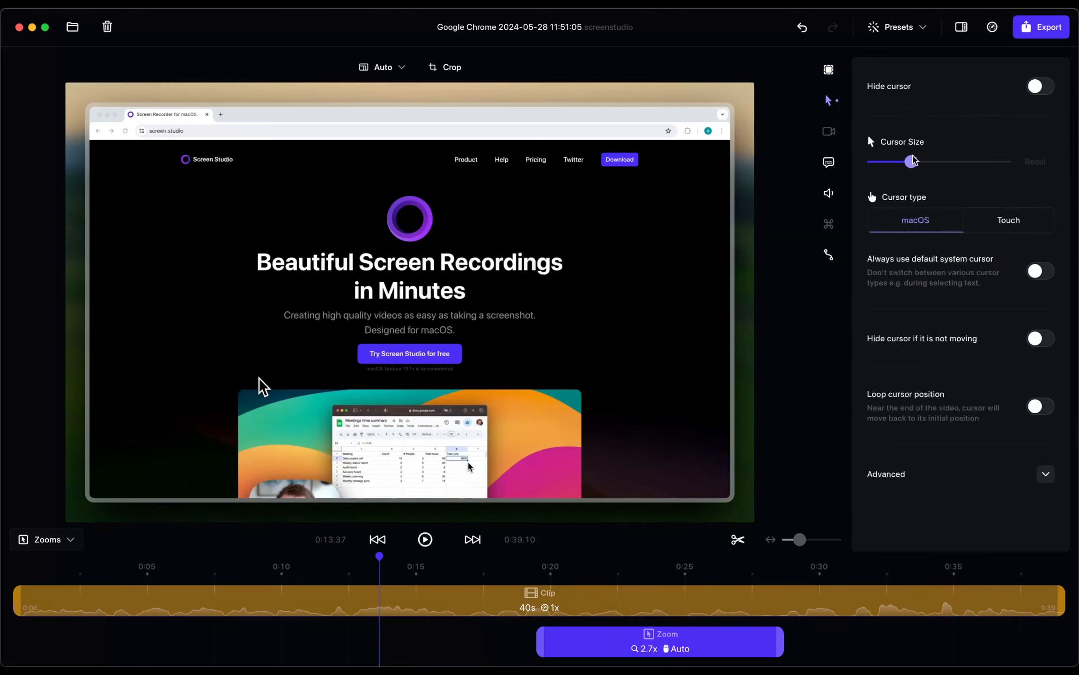
left_click(896, 162)
left_click_drag(896, 162, 1035, 163)
left_click(1035, 163)
Step: Try the Touch cursor type, preview it briefly and restore the macOS cursor type
left_click(989, 223)
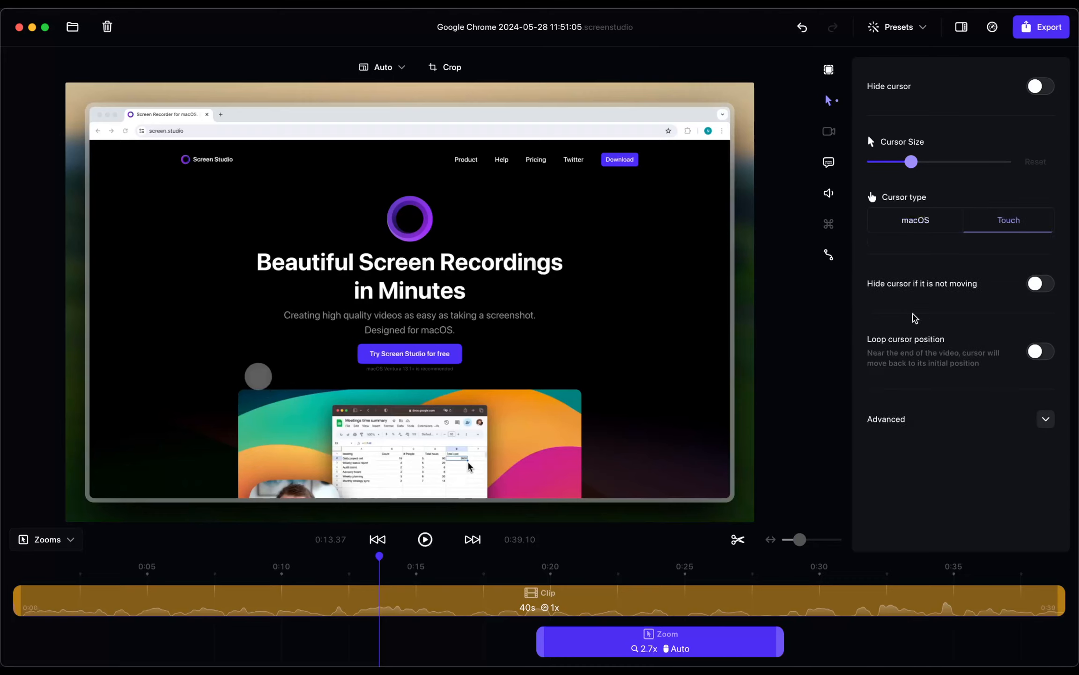
left_click(425, 544)
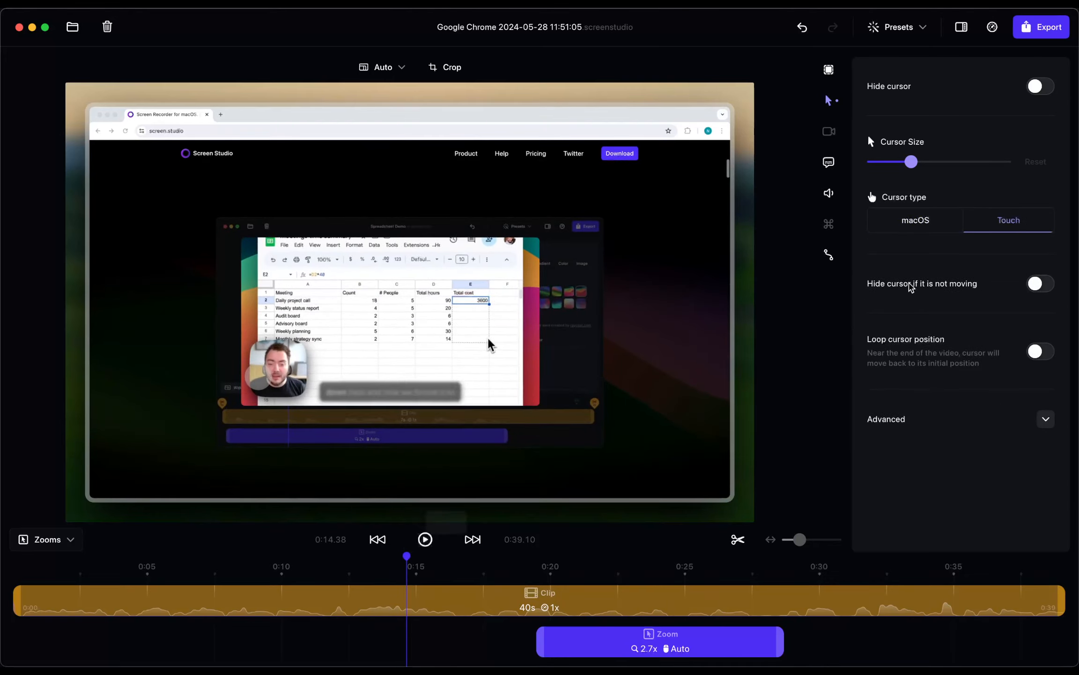
left_click(916, 221)
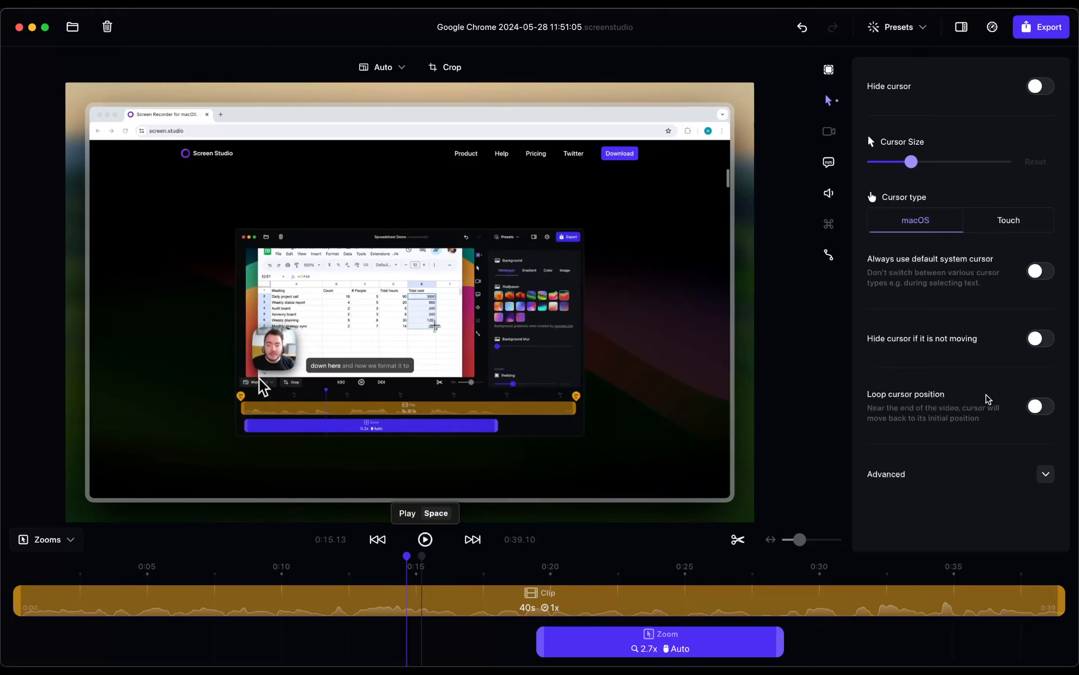
Step: Enable looping of the cursor position with a duration of 4.0 s and preview the end of the recording
left_click(1039, 406)
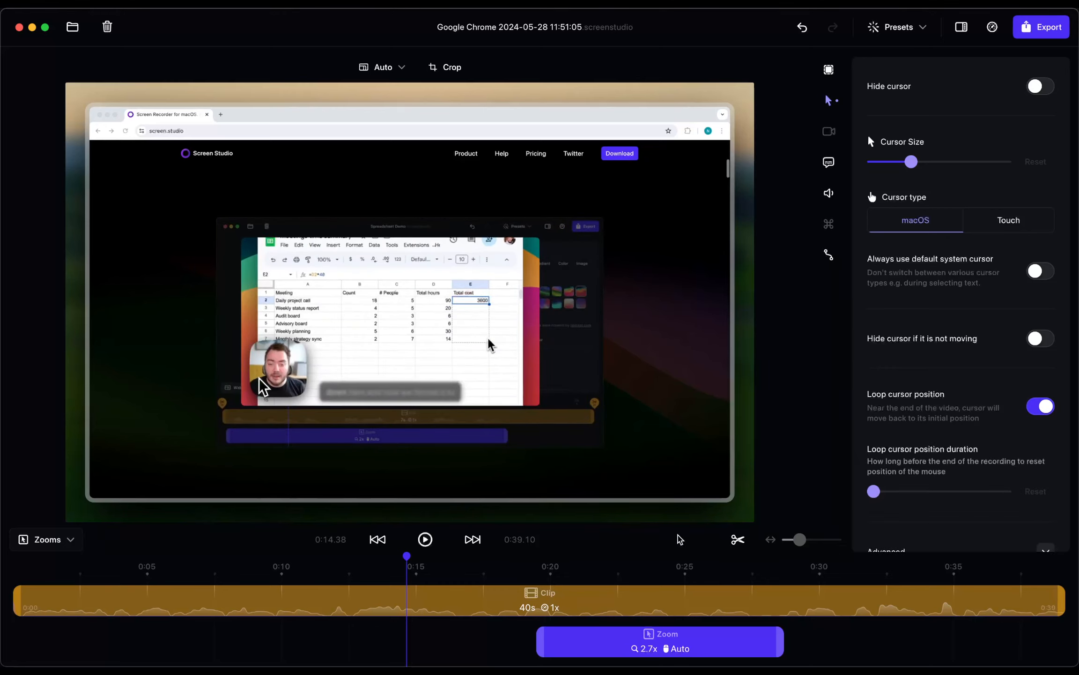
left_click_drag(874, 491, 1005, 491)
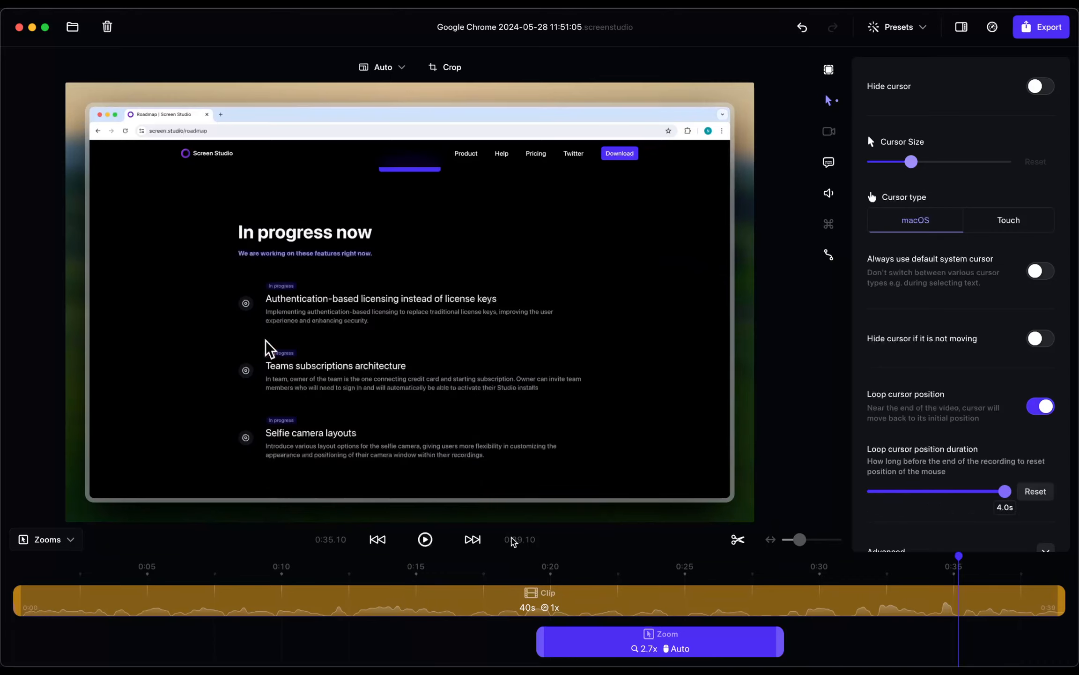
left_click(436, 541)
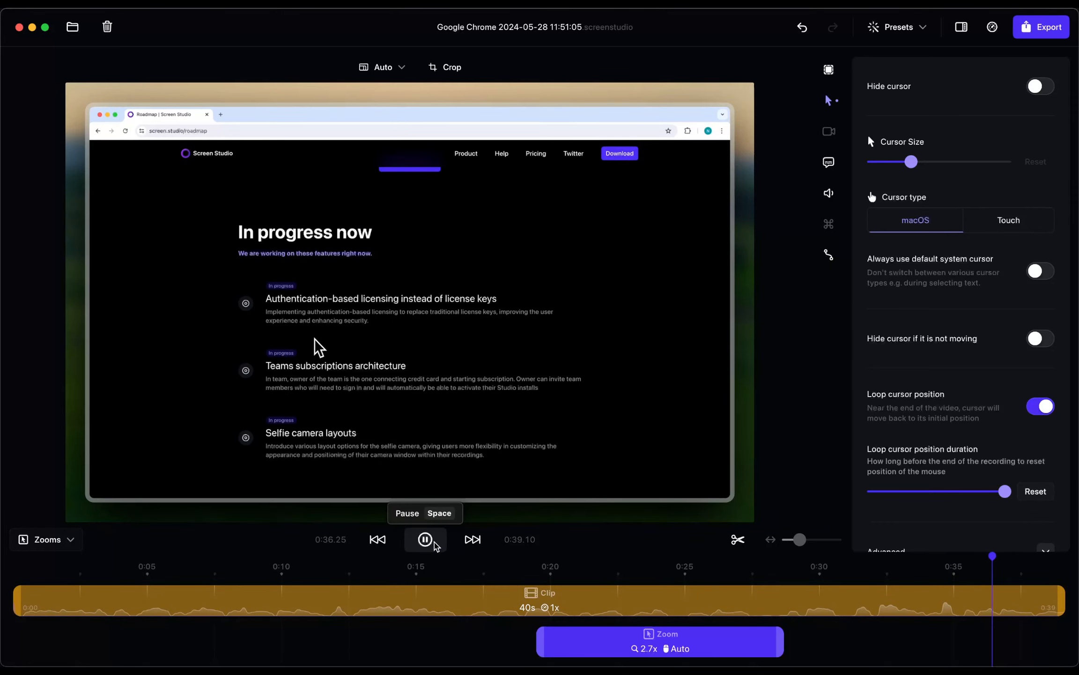
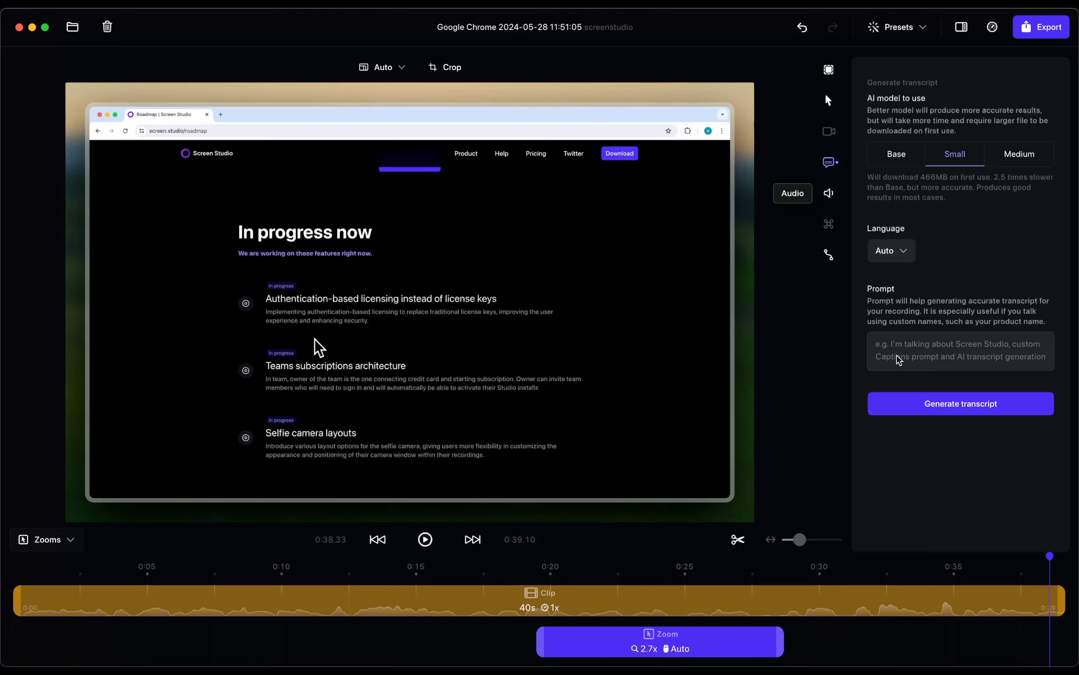
Step: Try muting the recording's microphone in the audio settings and unmute it again
left_click(830, 194)
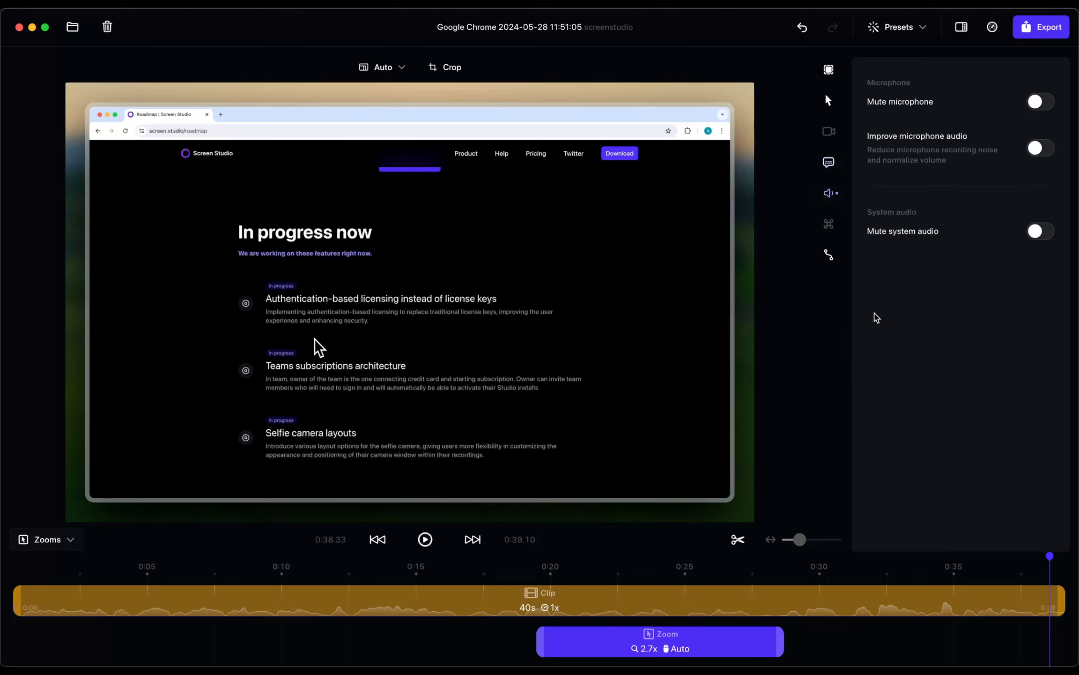
left_click(1034, 100)
left_click(1037, 104)
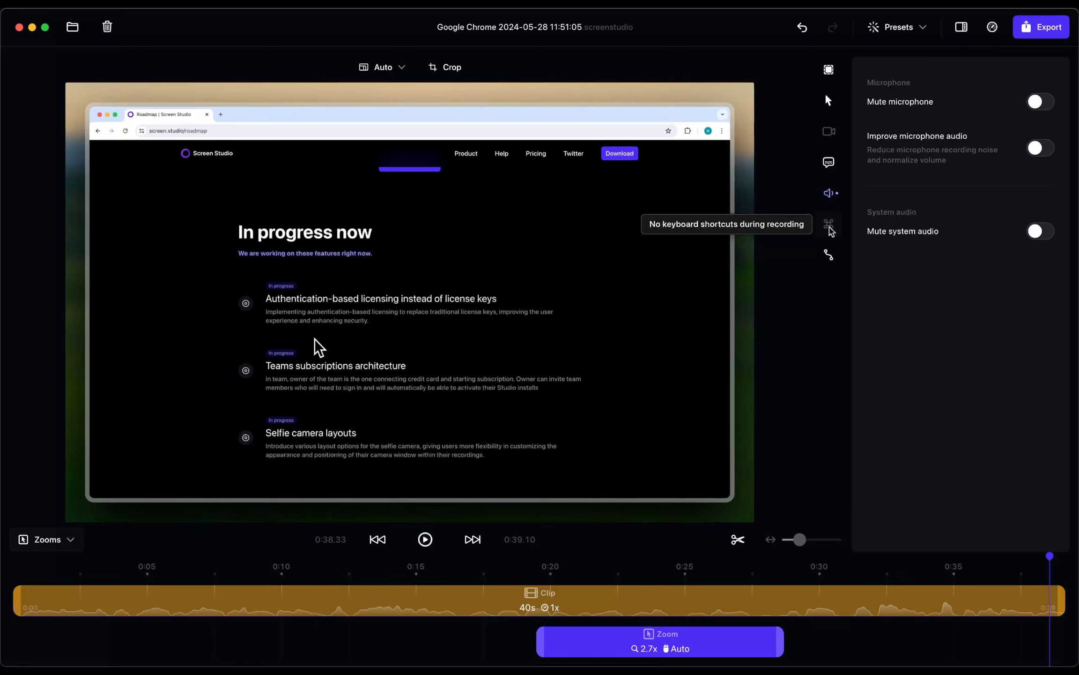
Step: Show the animation settings and preview the recording from about 0:18 into the zoom
left_click(829, 256)
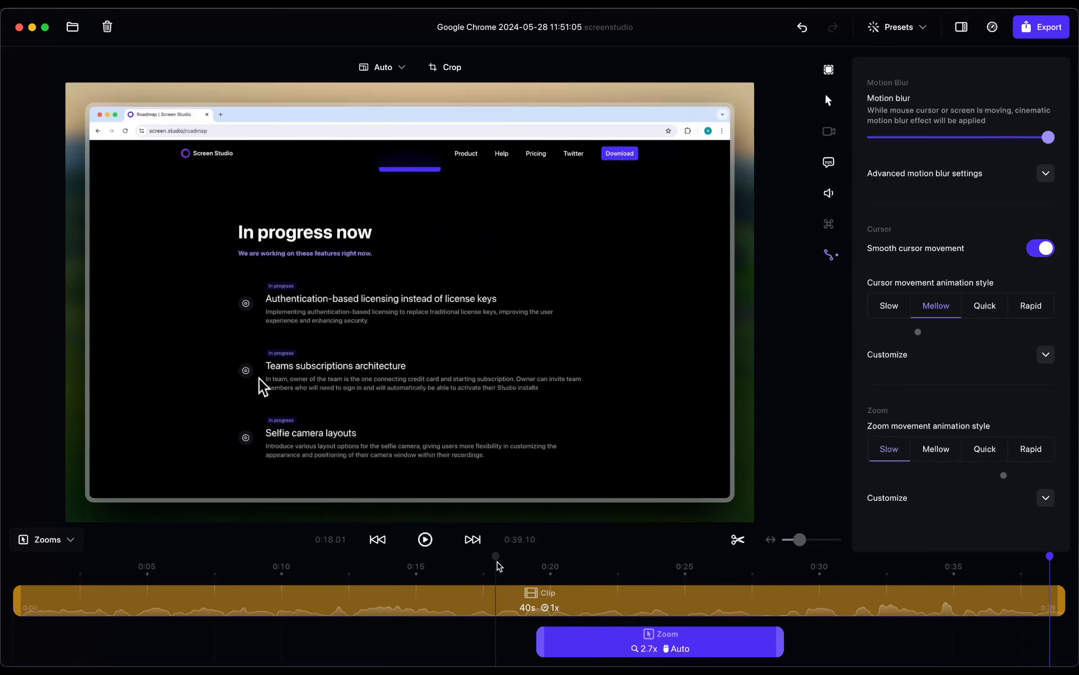
left_click(498, 566)
left_click(425, 539)
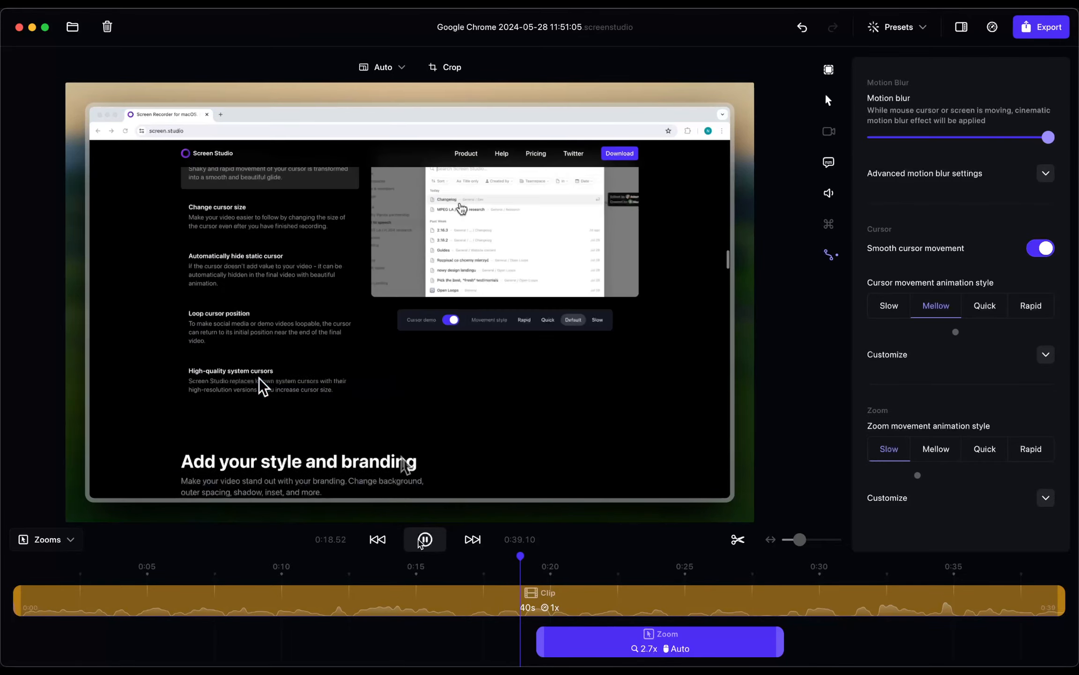
left_click(425, 539)
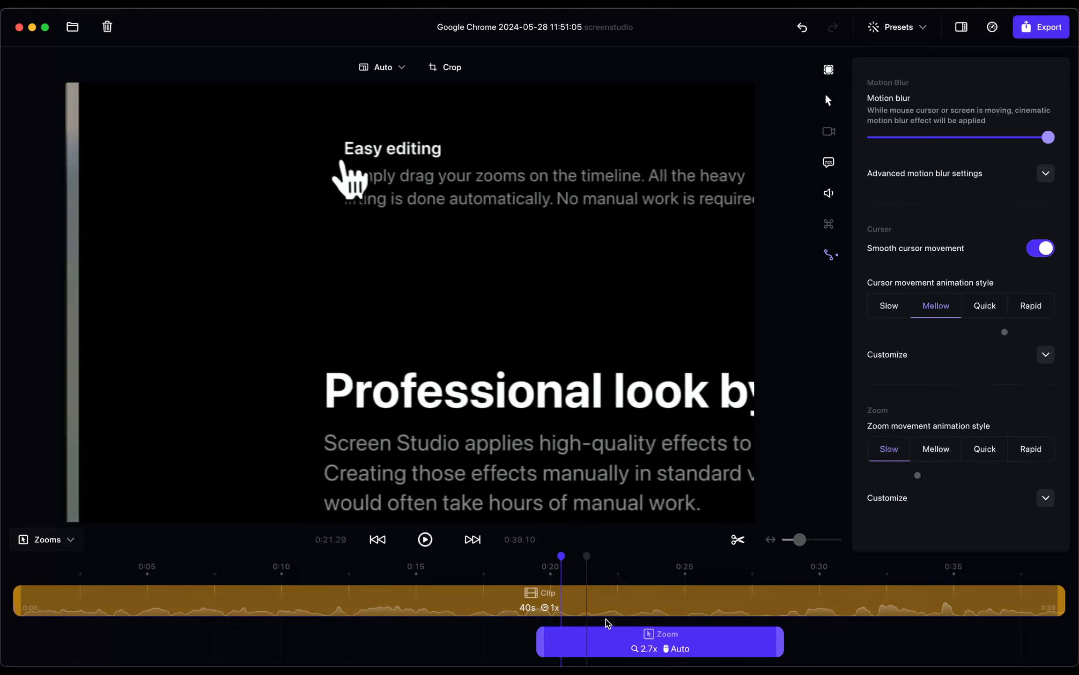
Step: Set the clip's volume to 0%
left_click(604, 596)
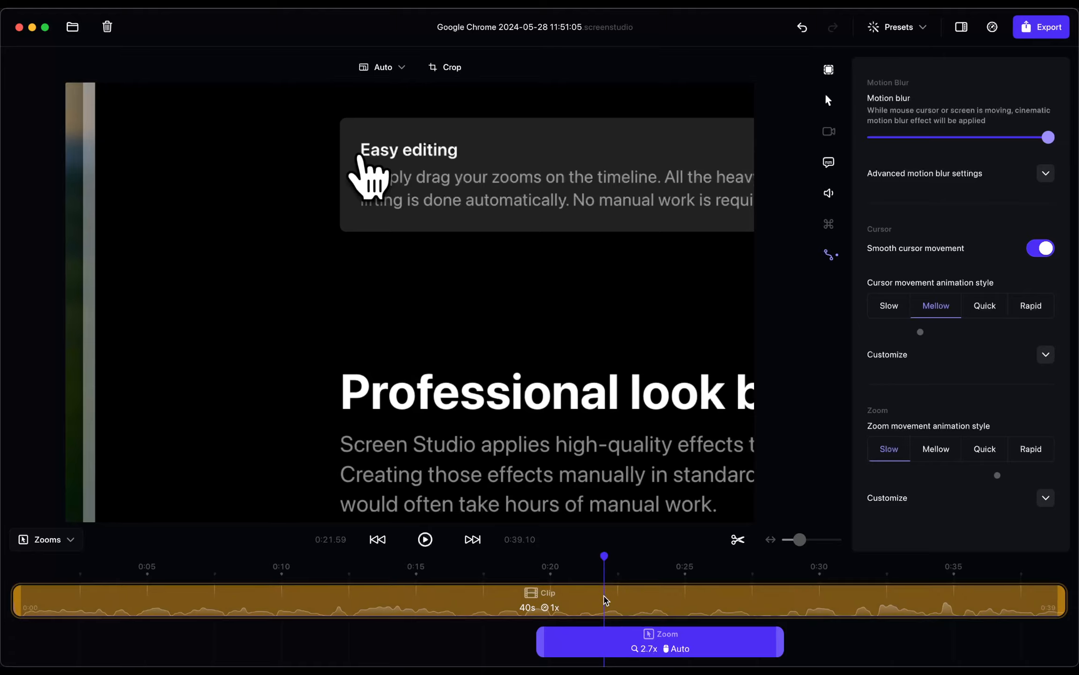
right_click(604, 600)
mouse_move(705, 558)
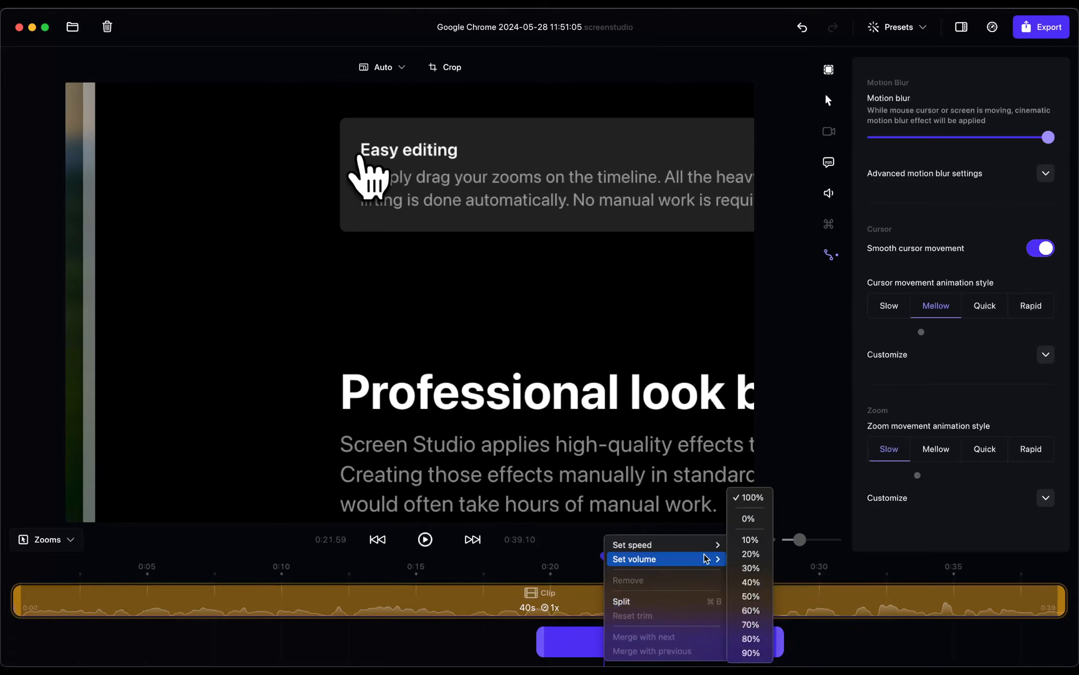
left_click(739, 525)
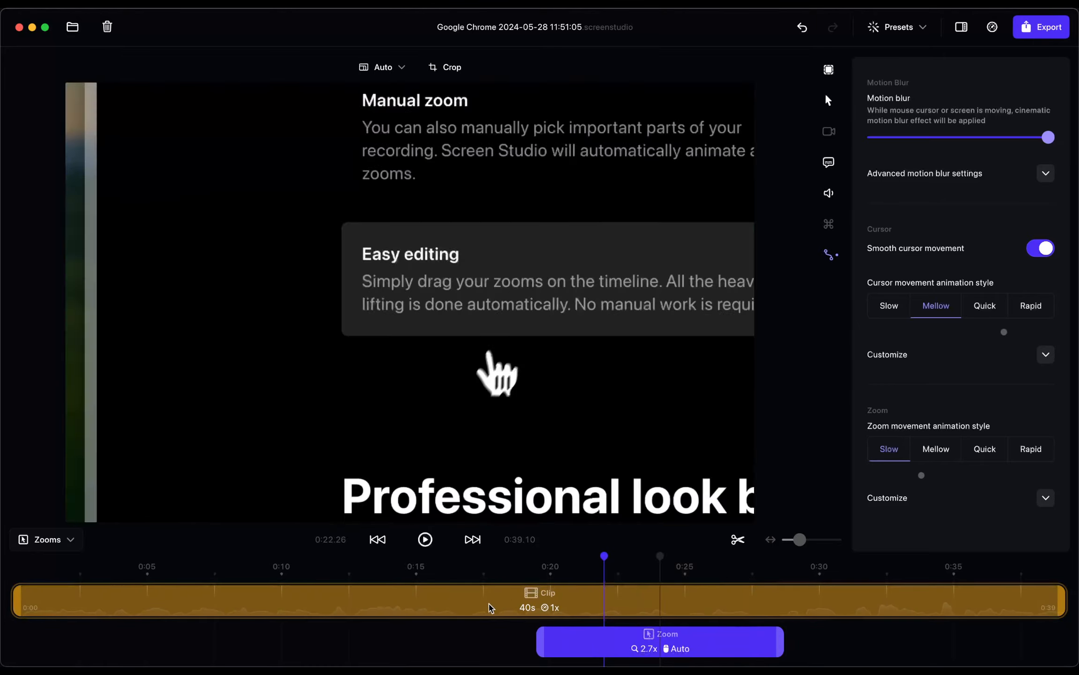
Step: Try the Quick zoom movement animation style and preview the start of the zoom
left_click(513, 570)
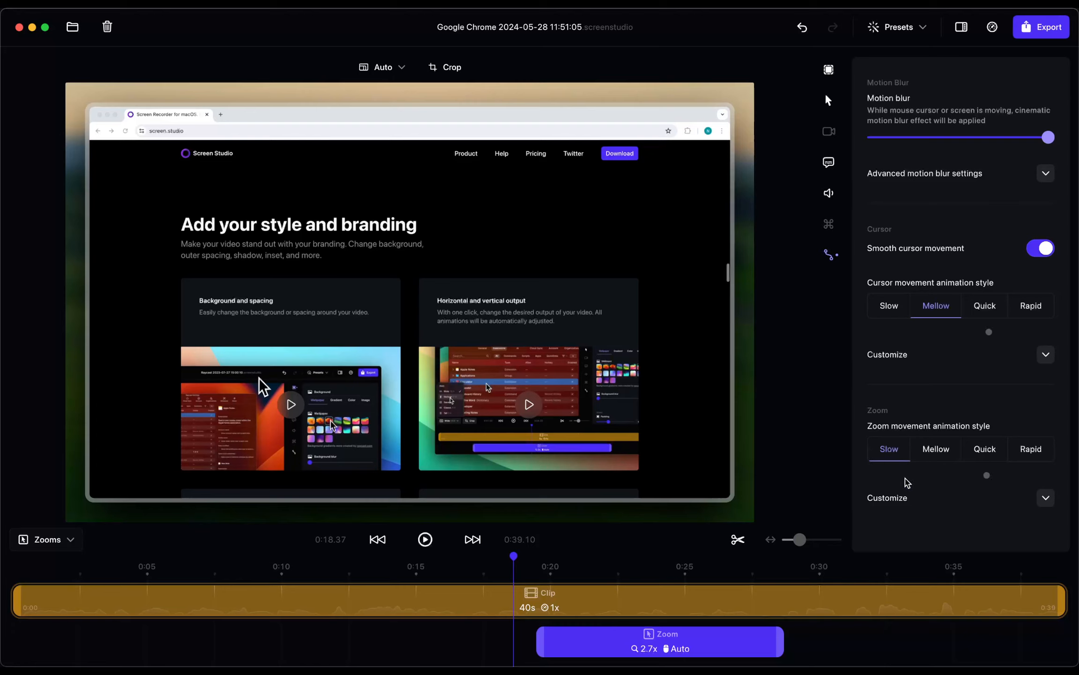
left_click(984, 450)
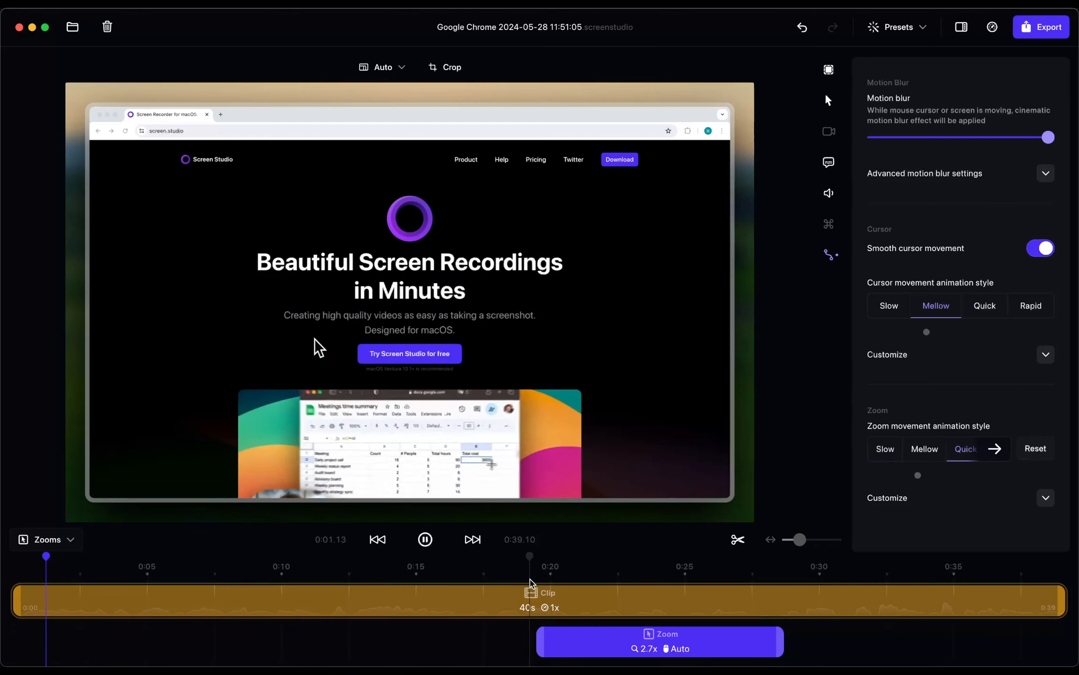
left_click(530, 583)
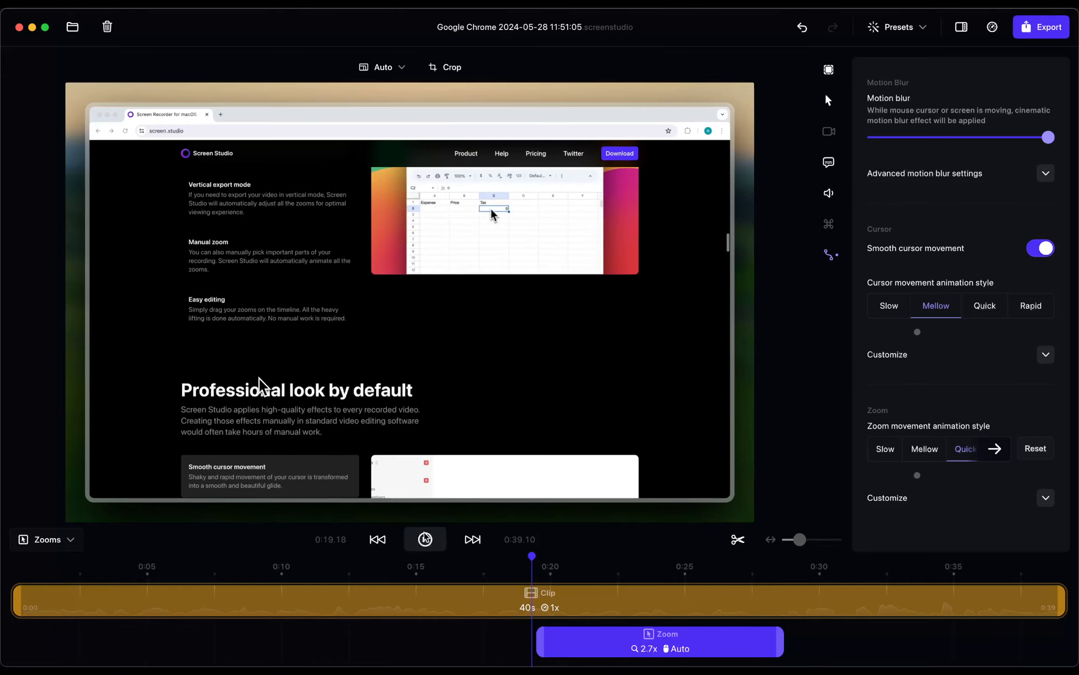
left_click(425, 539)
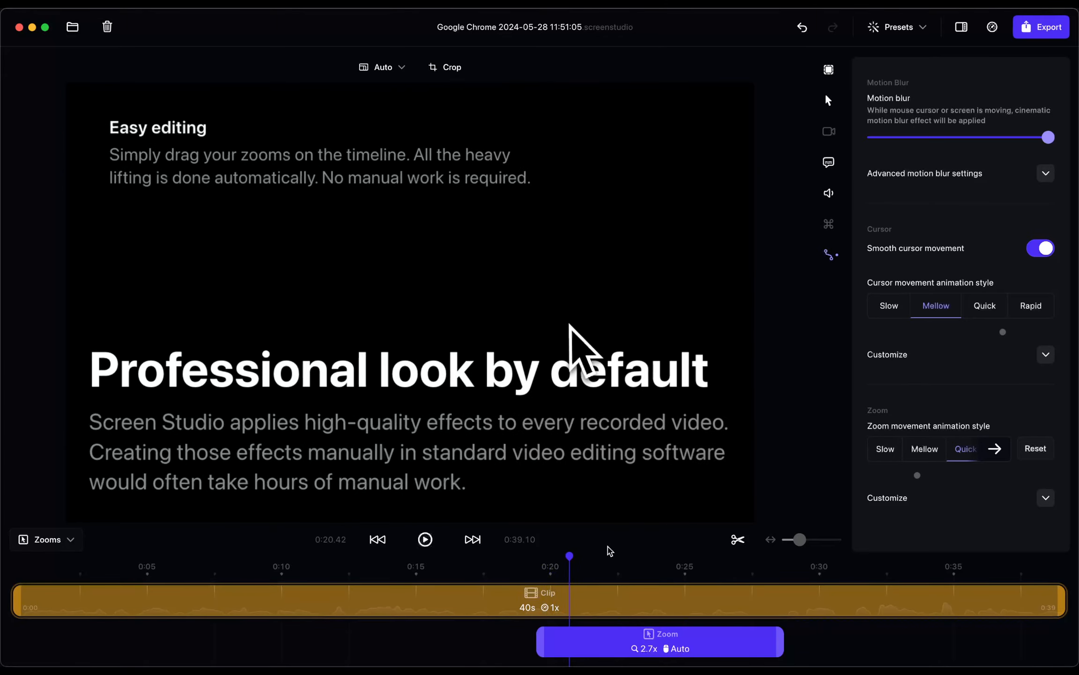
Step: Expand the zoom animation's custom settings, set the zoom movement style to Slow and preview from about 0:18
left_click(1047, 498)
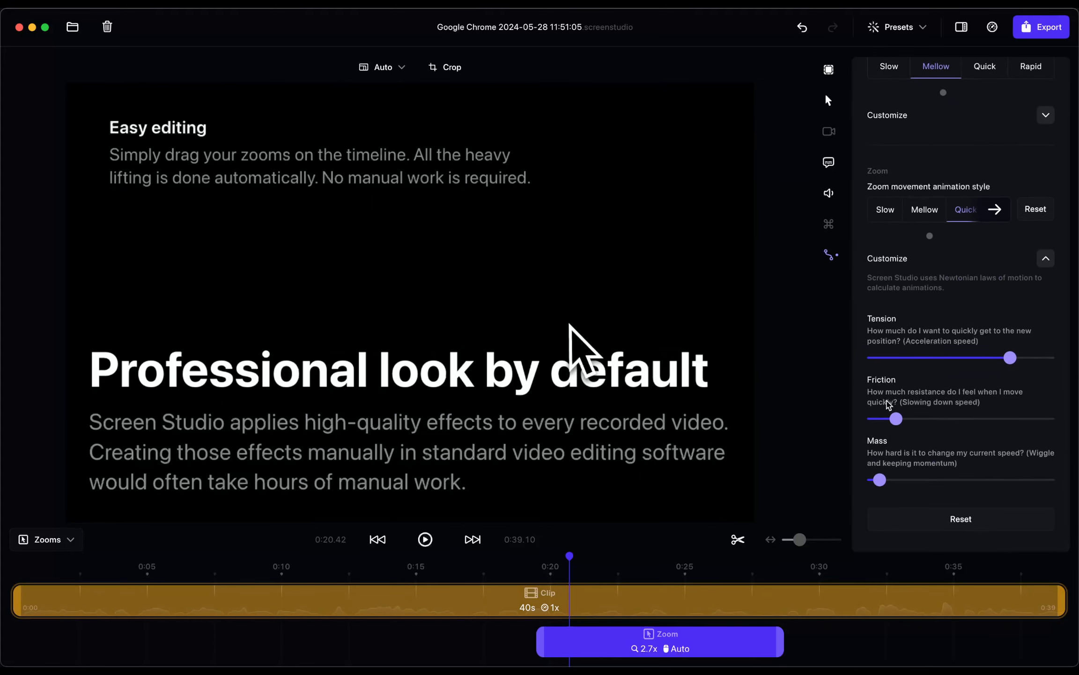
scroll(889, 404, "up", 5)
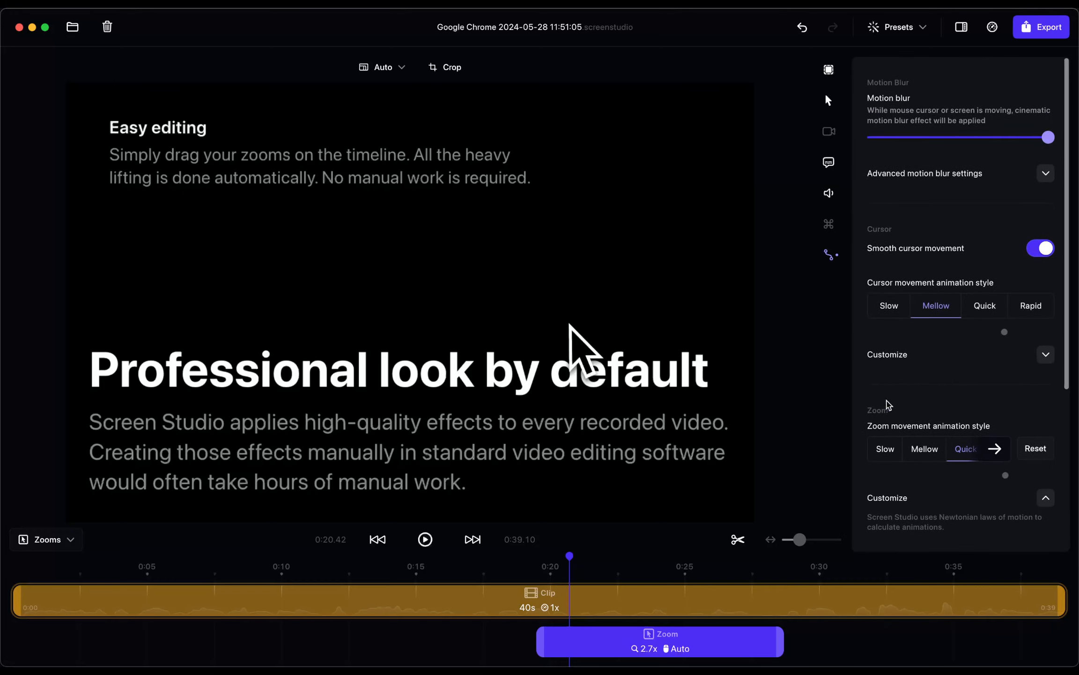
left_click(884, 449)
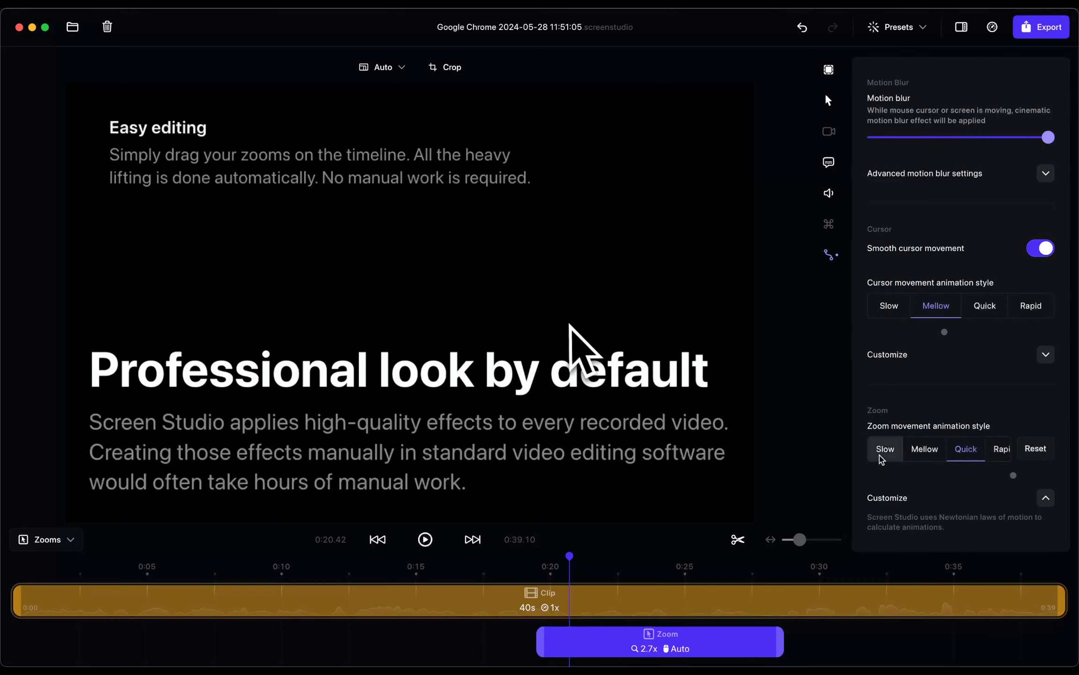
left_click(502, 567)
left_click(418, 541)
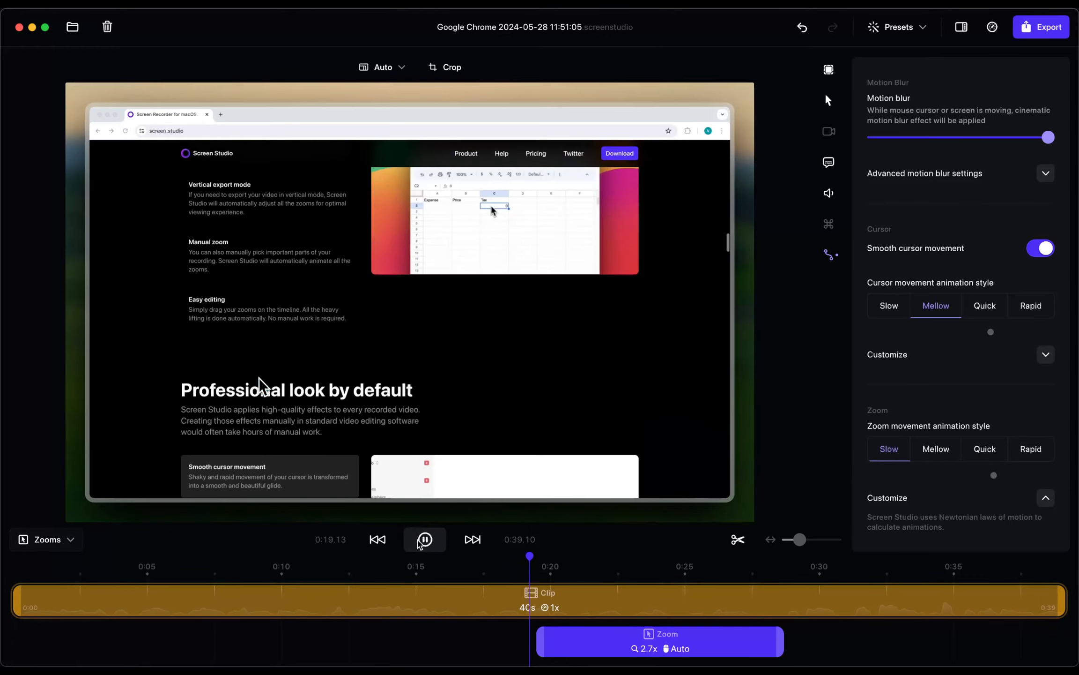
Step: Stop the preview, compare the Quick, Slow, Mellow and Rapid cursor movement animation styles, and set the style to Slow
left_click(418, 543)
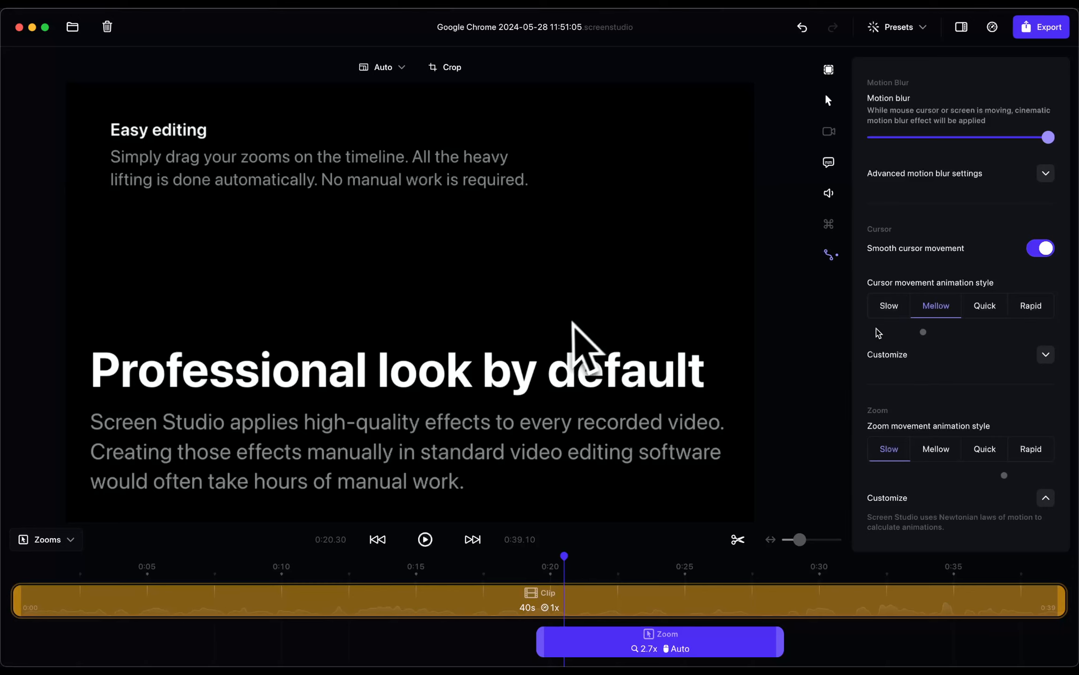
left_click(984, 305)
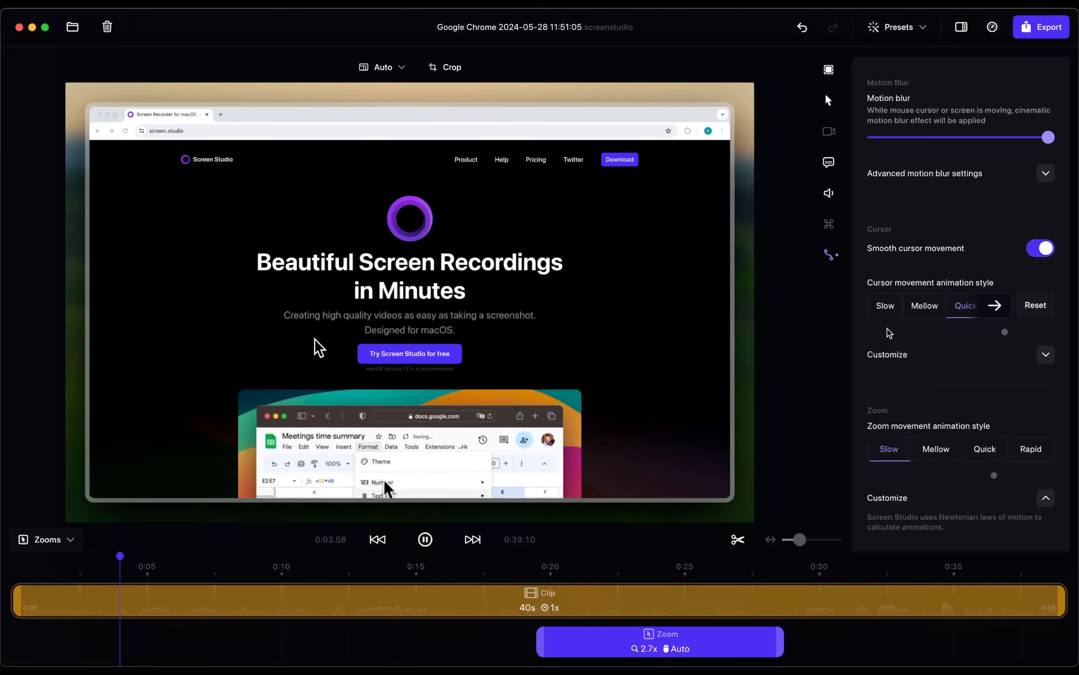
left_click(874, 306)
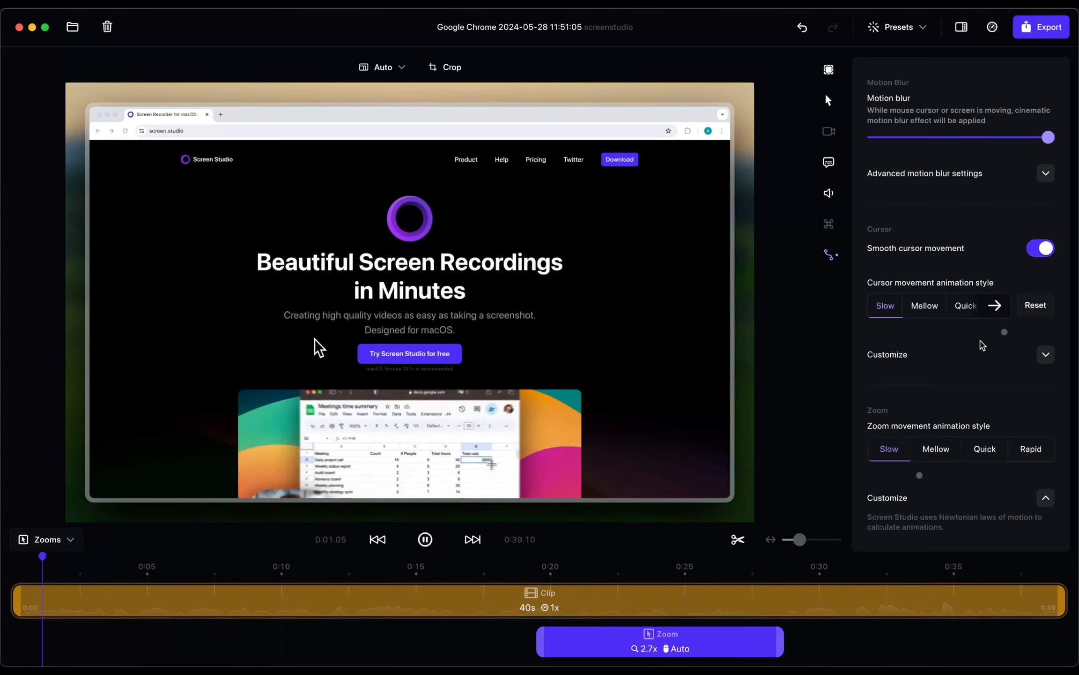
left_click(925, 306)
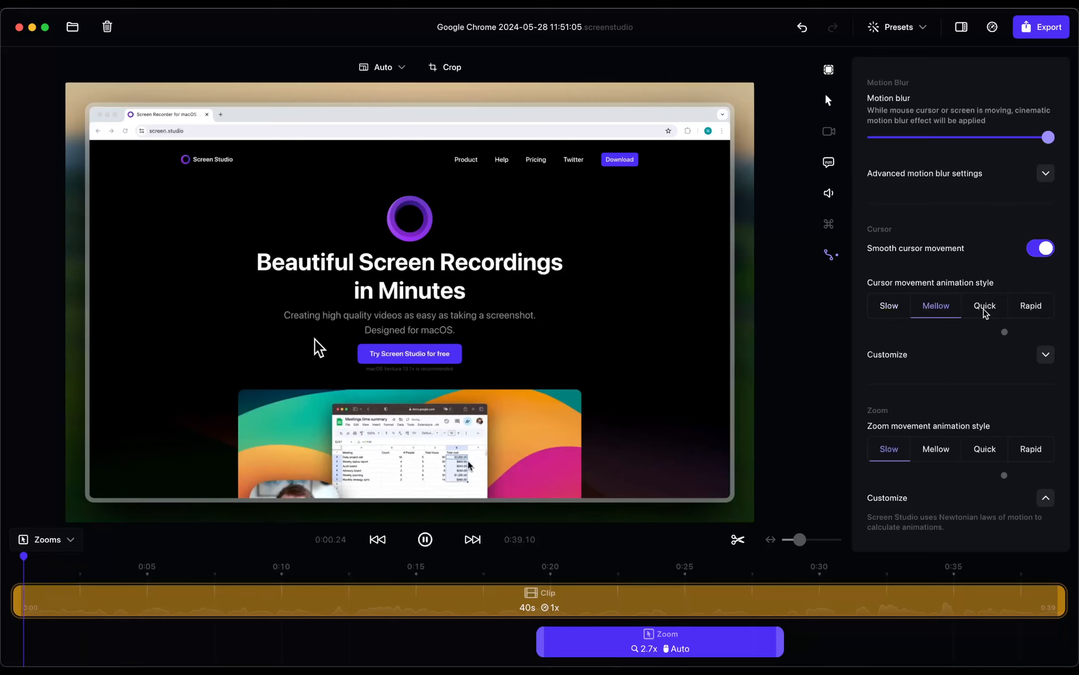
left_click(1030, 306)
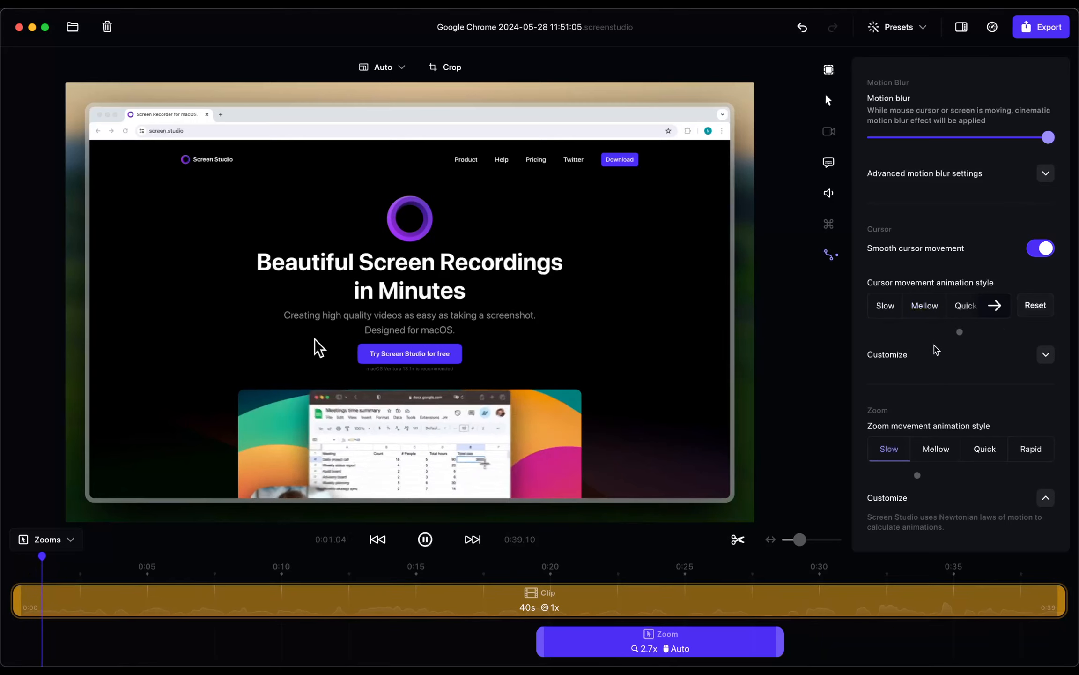
left_click(889, 306)
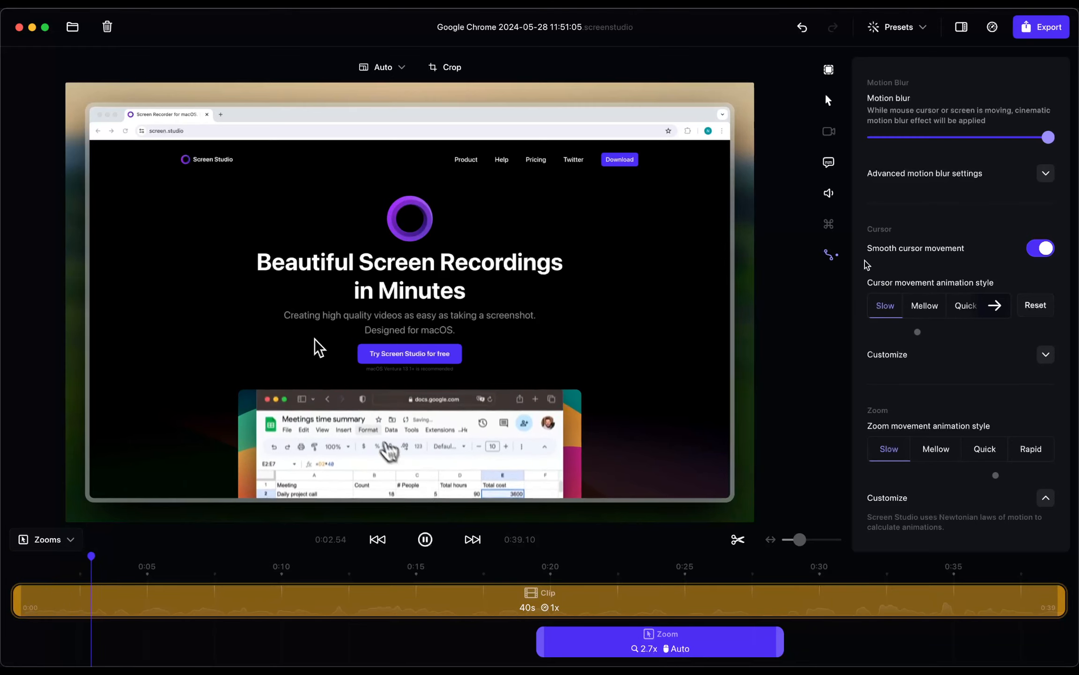
Step: Expand the advanced motion blur settings and look through the cursor movement, screen zooming and screen moving options
left_click(1046, 174)
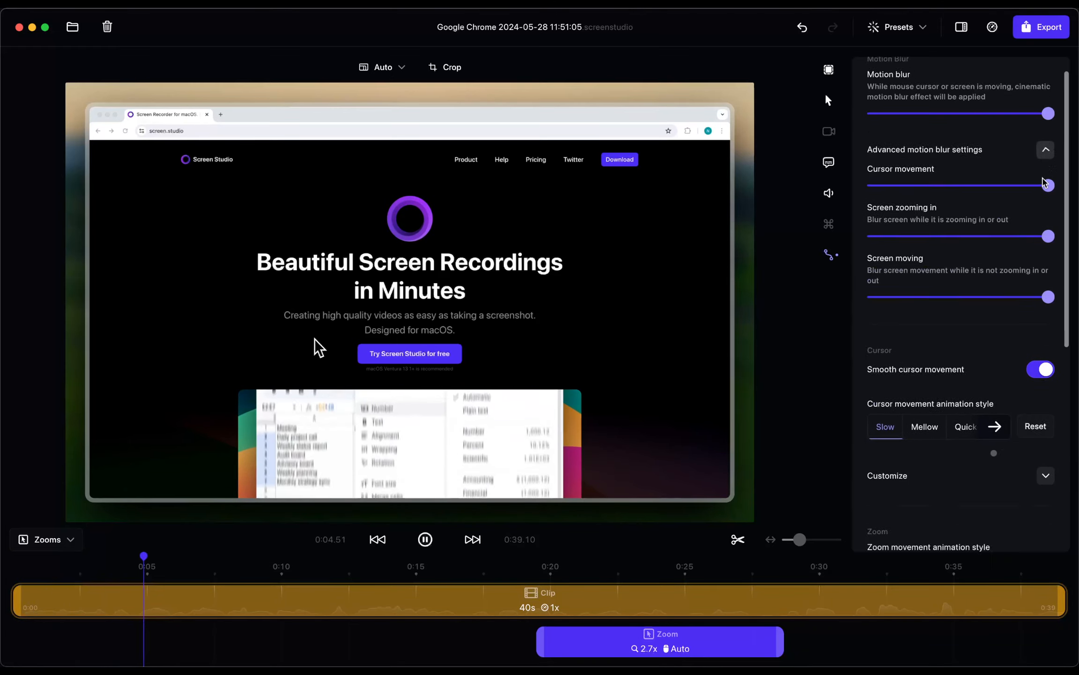
scroll(993, 245, "down", 3)
scroll(994, 245, "up", 3)
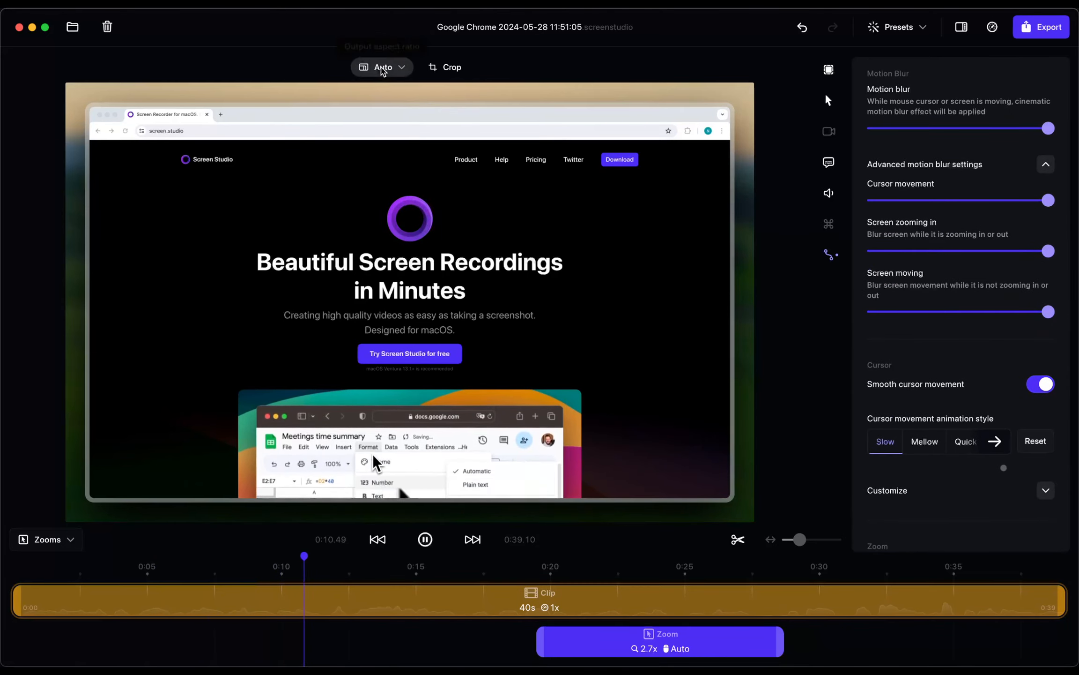
Step: Try the Wide 16:9, Square 1:1 and Vertical 9:16 output aspect ratios and return the output to Auto
left_click(382, 68)
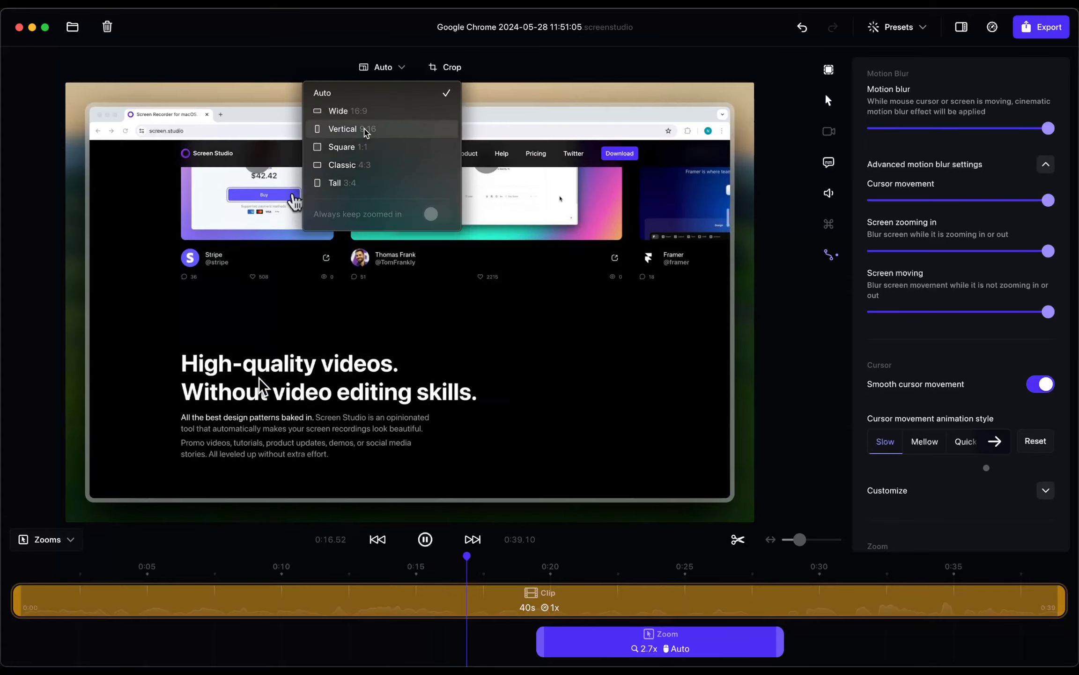
left_click(361, 111)
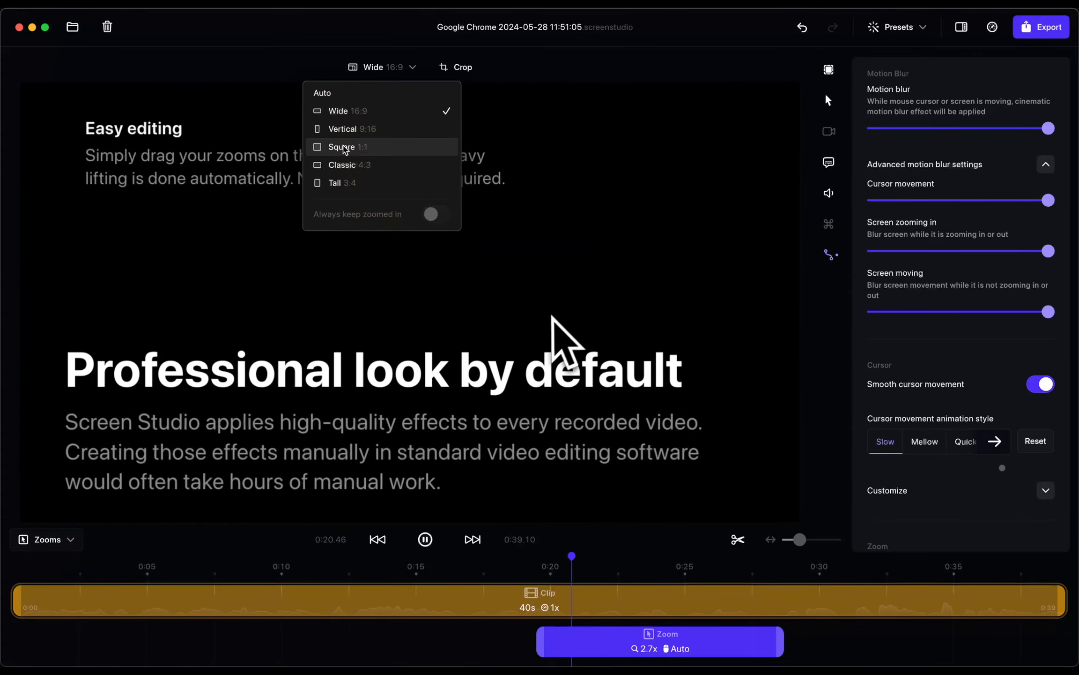
left_click(372, 144)
left_click(368, 132)
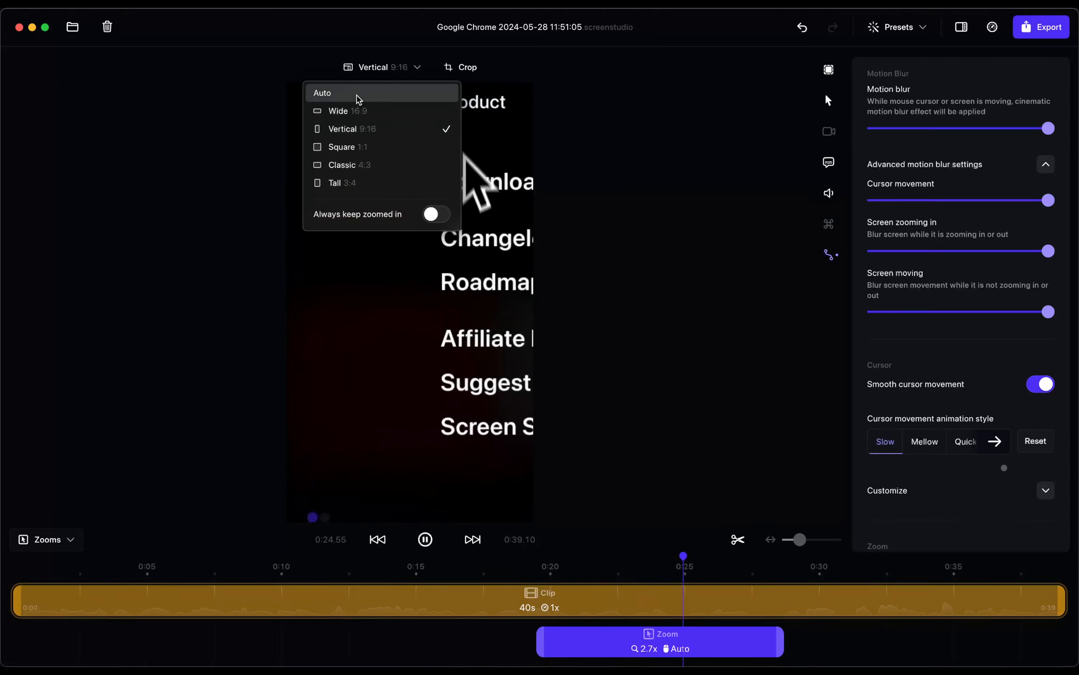
left_click(385, 93)
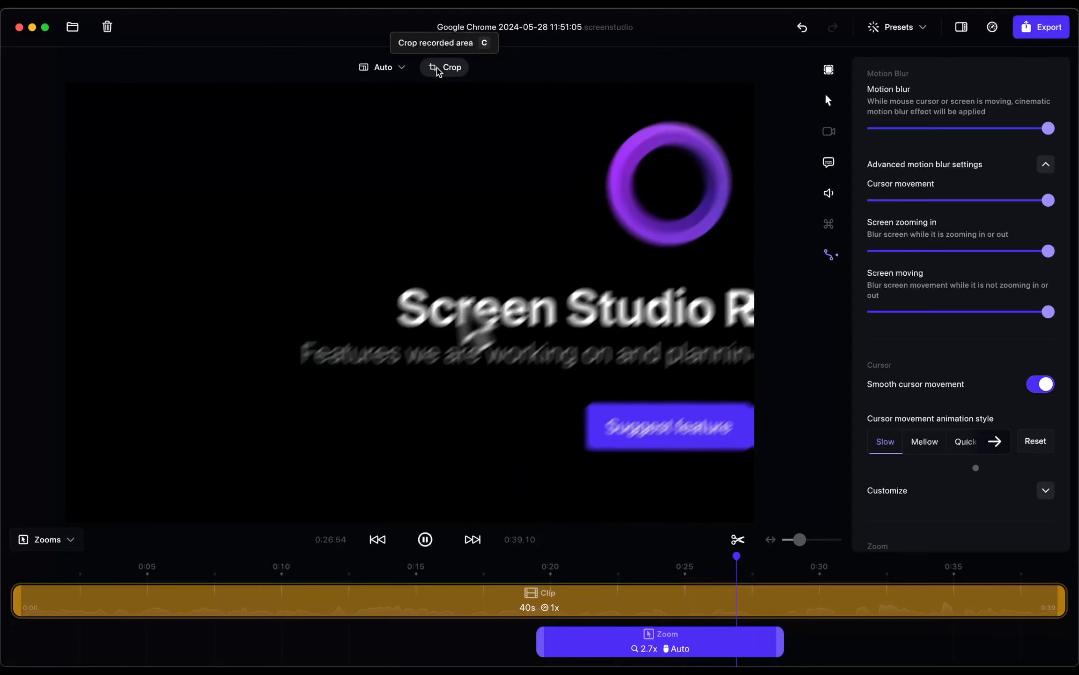
Step: Try cropping the browser's tab and address bars off the recording at 1680 × 938, and discard the crop
left_click(440, 67)
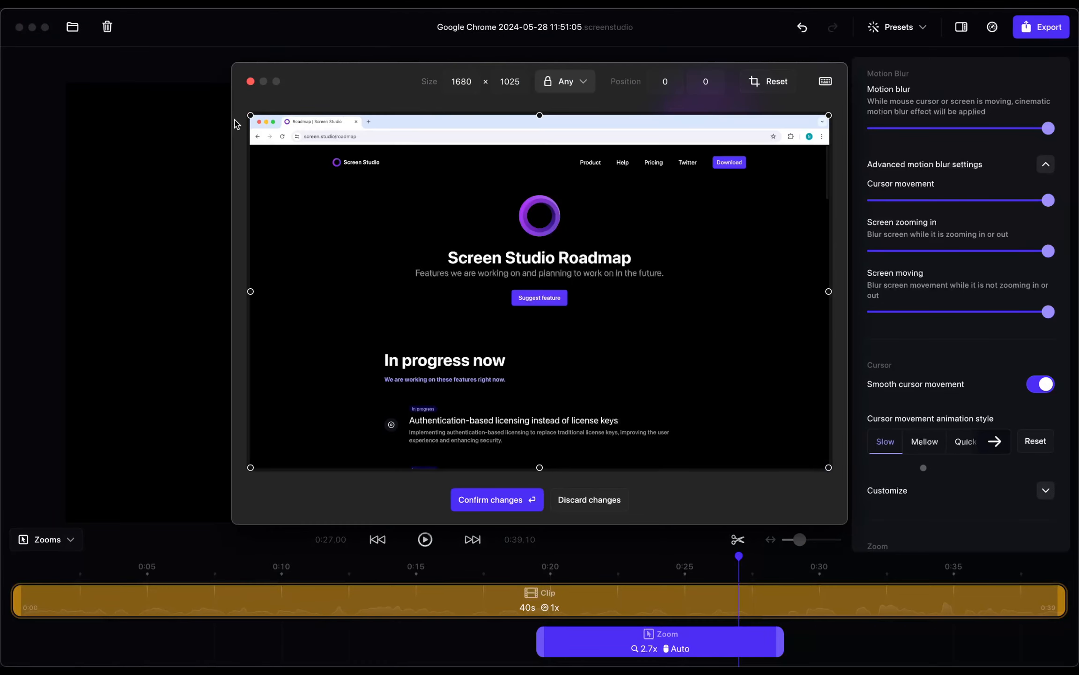
left_click_drag(253, 114, 251, 114)
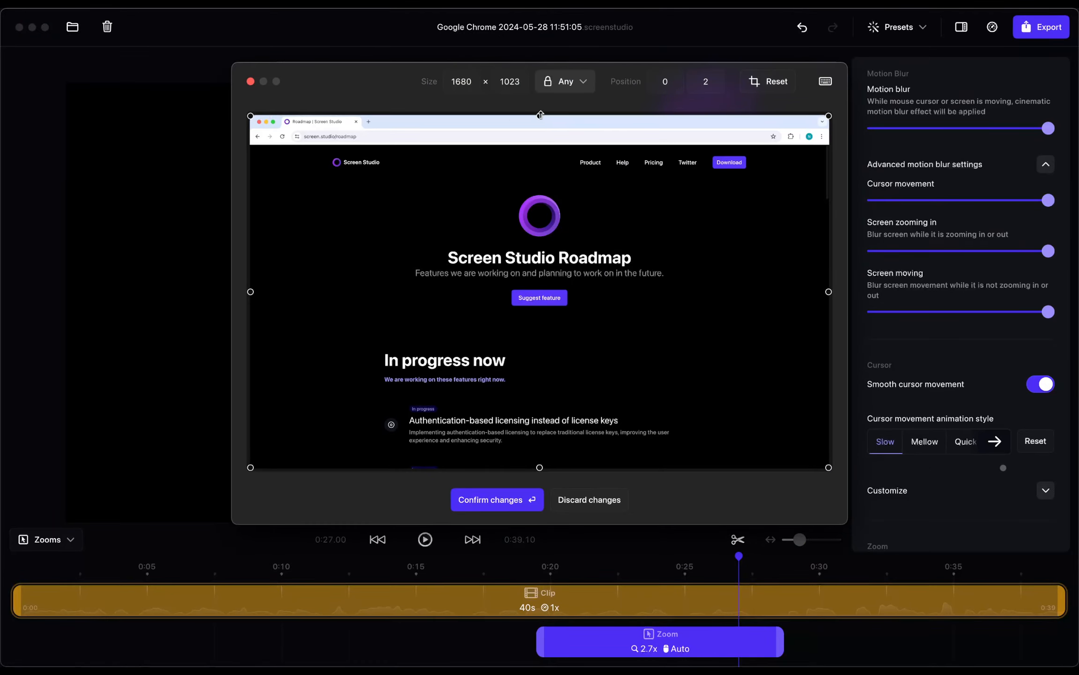
left_click_drag(540, 115, 541, 145)
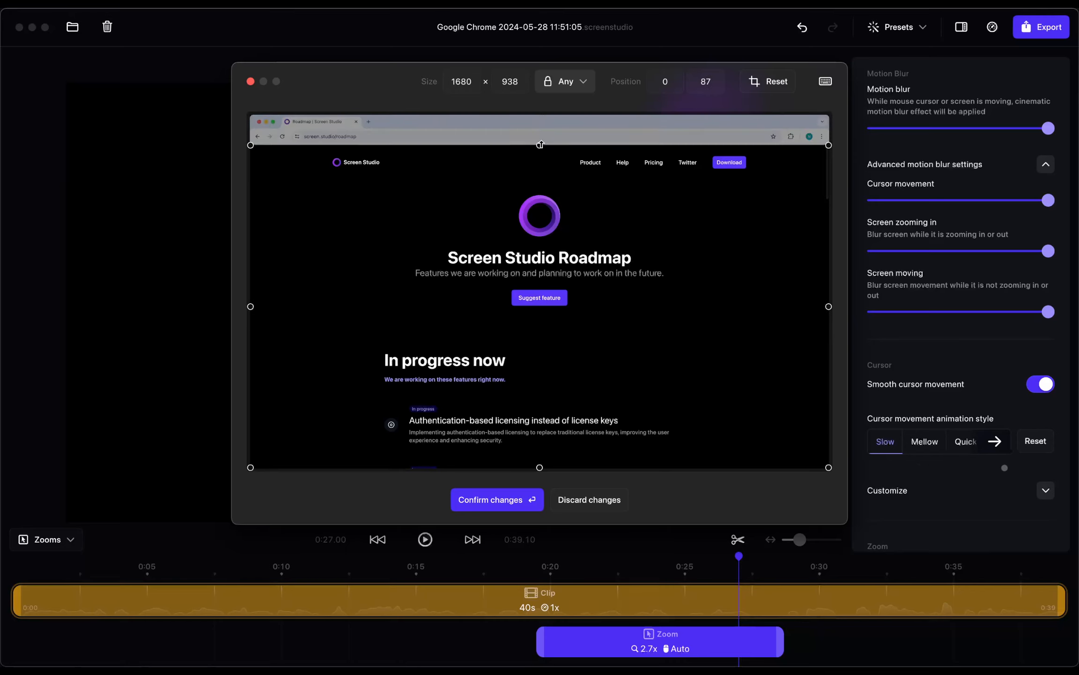
left_click(577, 502)
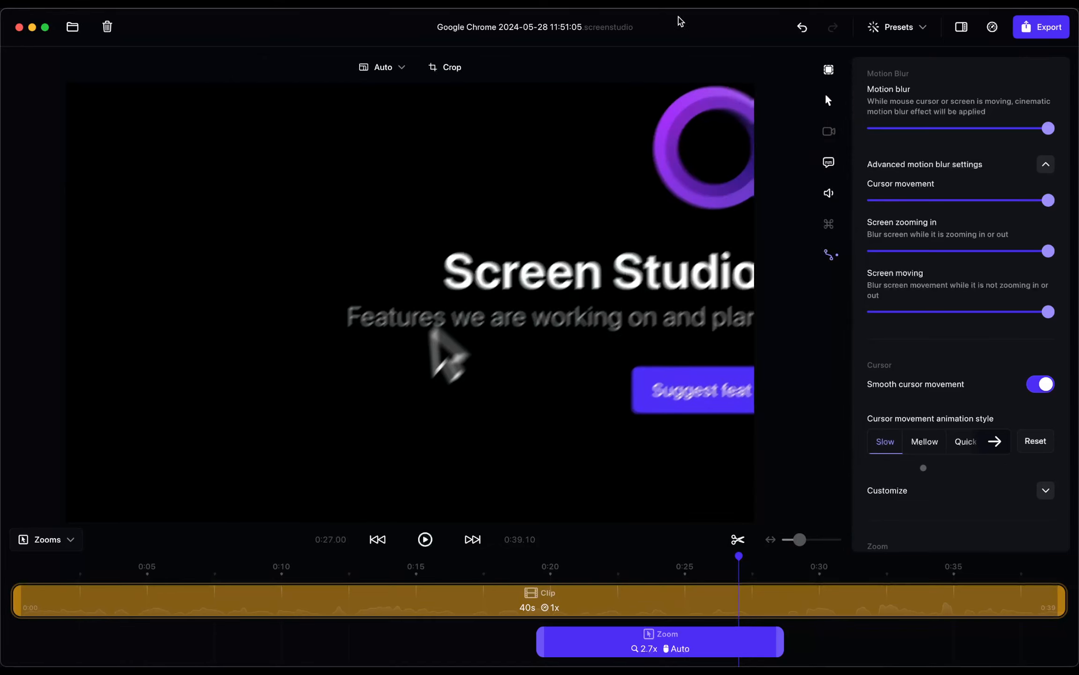
Step: Look through the saved presets without applying one, and briefly hide and restore the editor sidebar
left_click(907, 31)
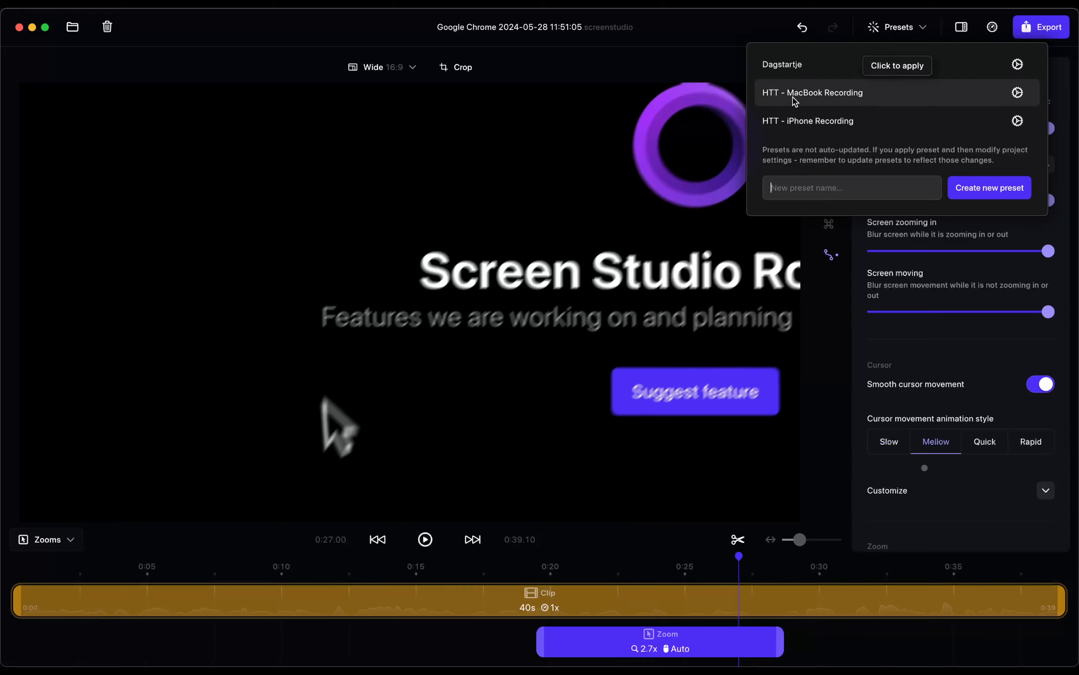
left_click(856, 241)
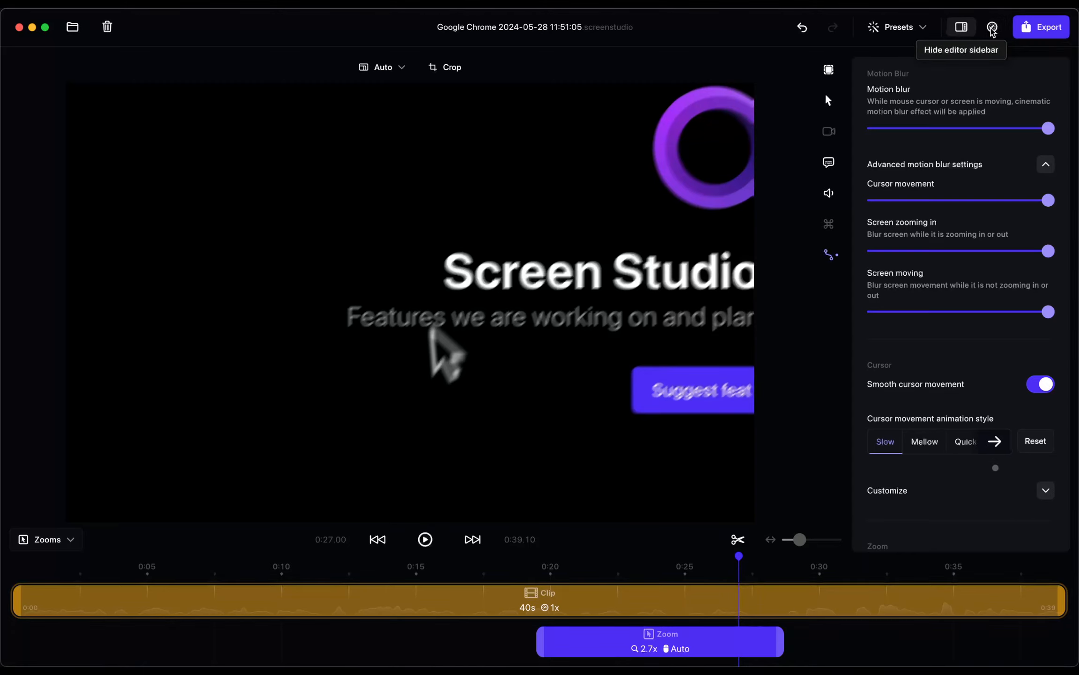
left_click(961, 27)
left_click(961, 26)
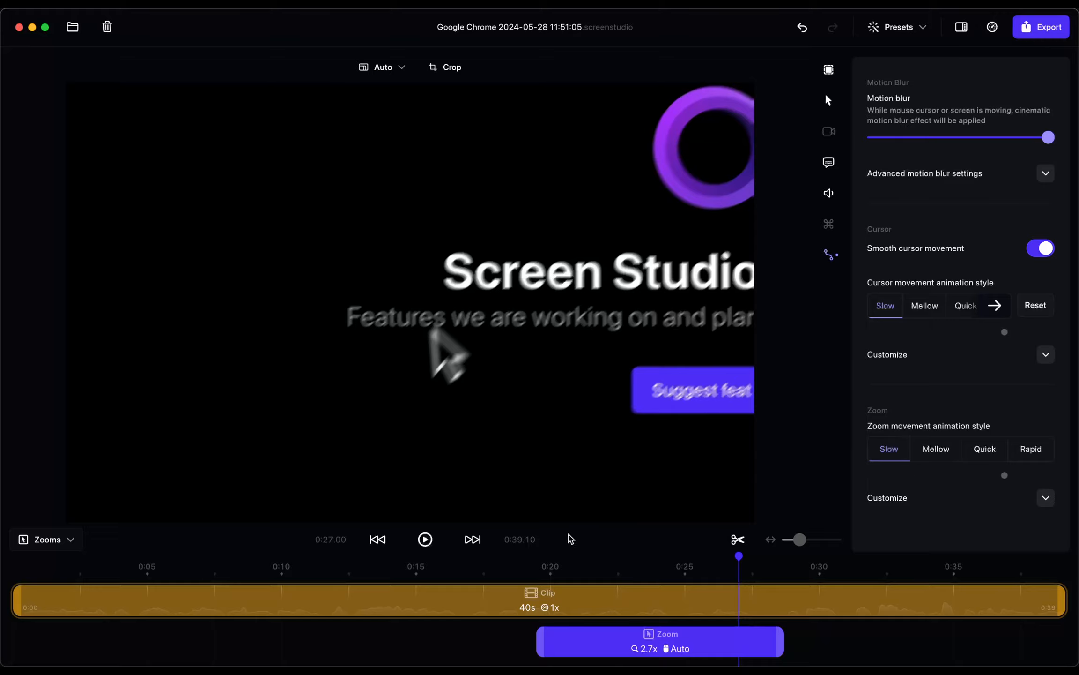
Step: Move the playhead to about 0:22 inside the zoom and slightly reduce the timeline's zoom level
left_click(618, 563)
mouse_move(799, 539)
left_mouse_down()
mouse_move(811, 543)
mouse_move(788, 545)
left_mouse_up()
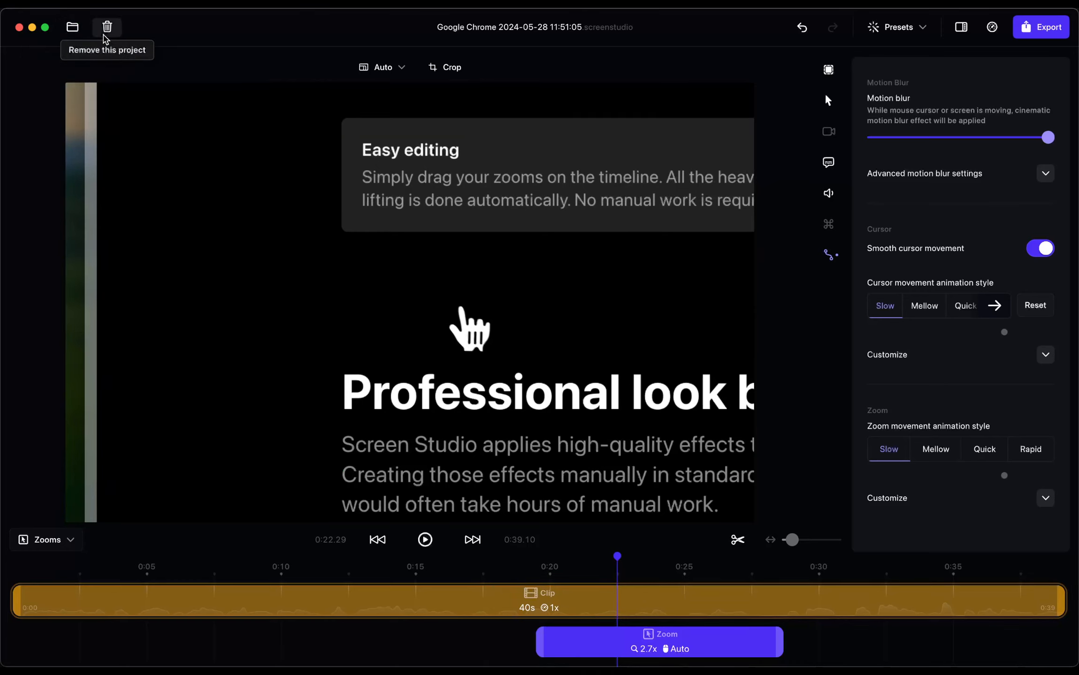
Step: Review the export settings and the available frame rates, and close the export dialog without exporting
left_click(1036, 35)
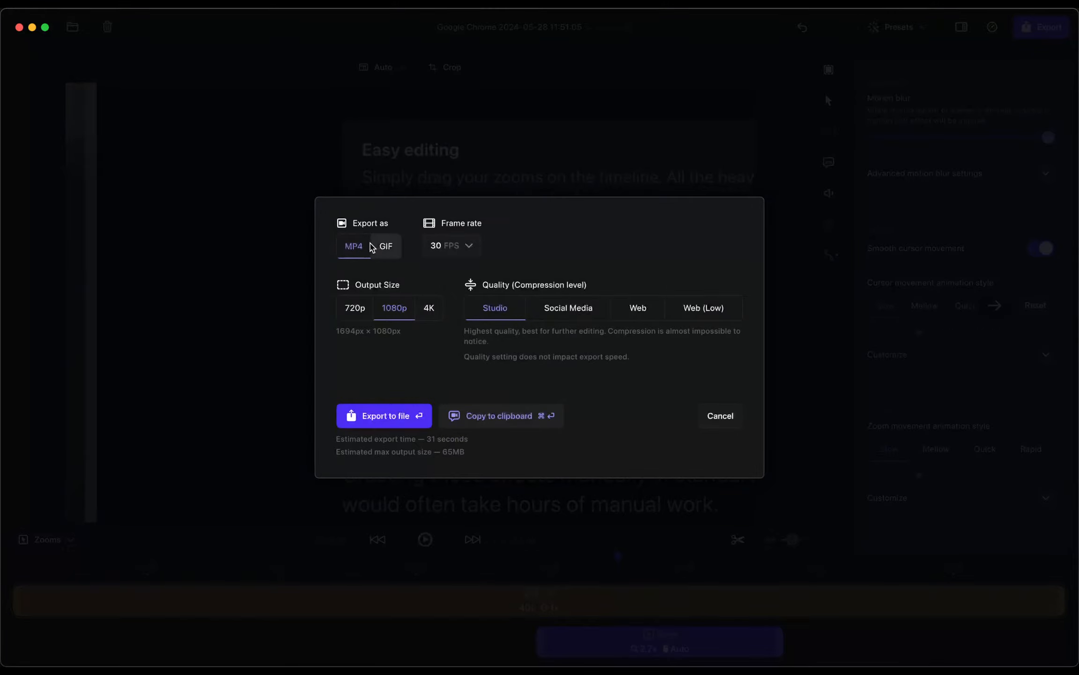
left_click(426, 247)
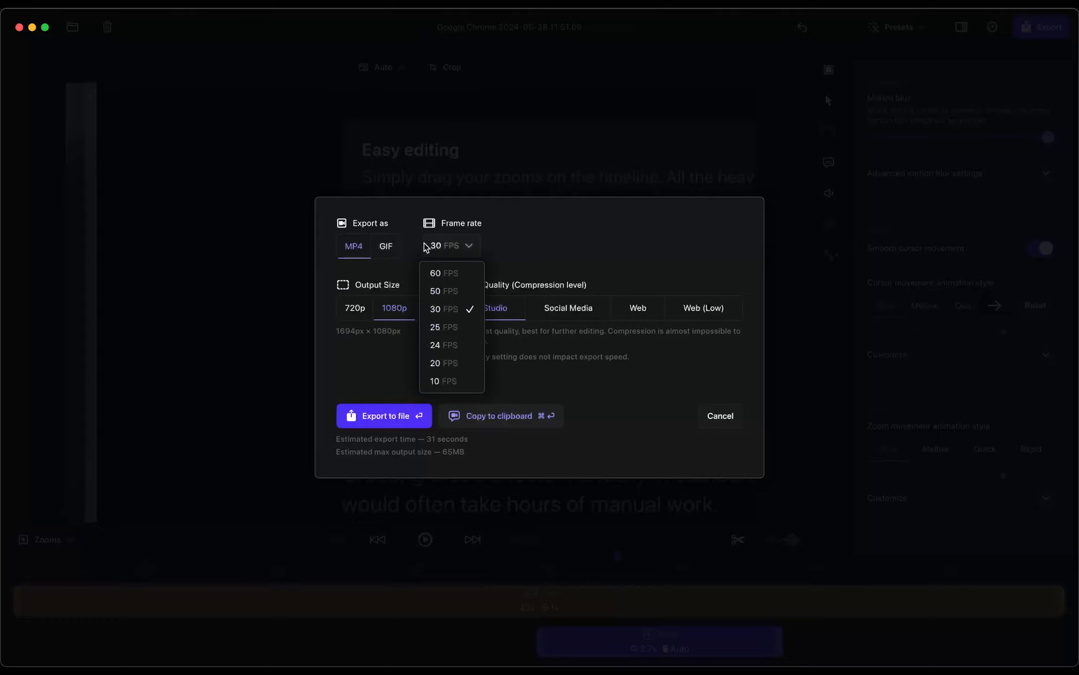
left_click(431, 248)
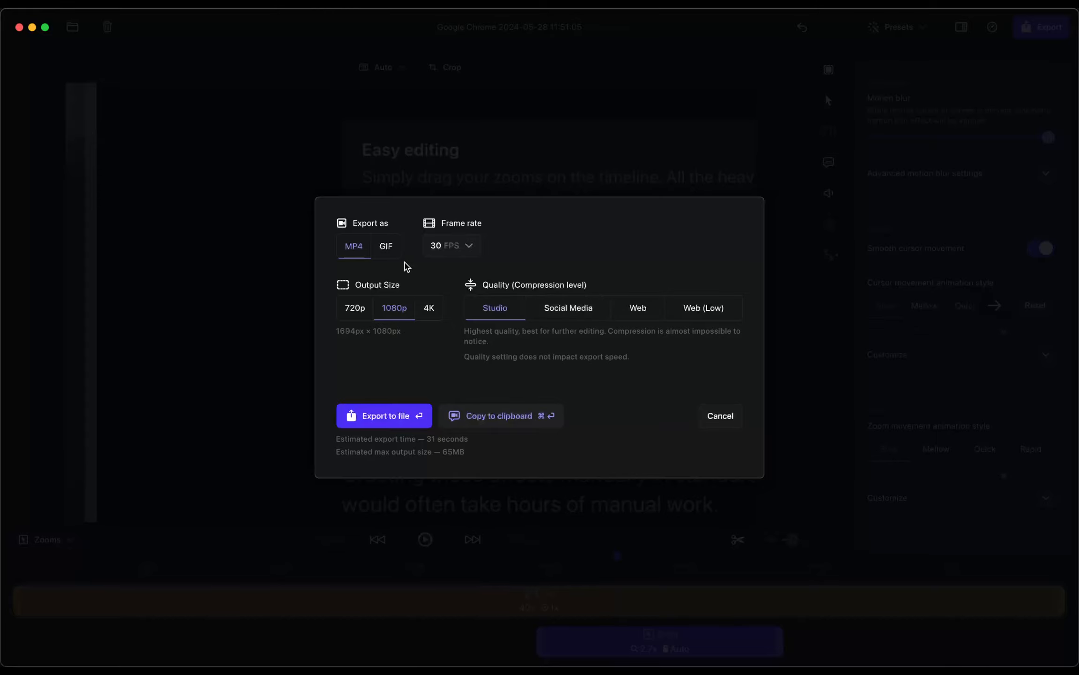
key("Escape")
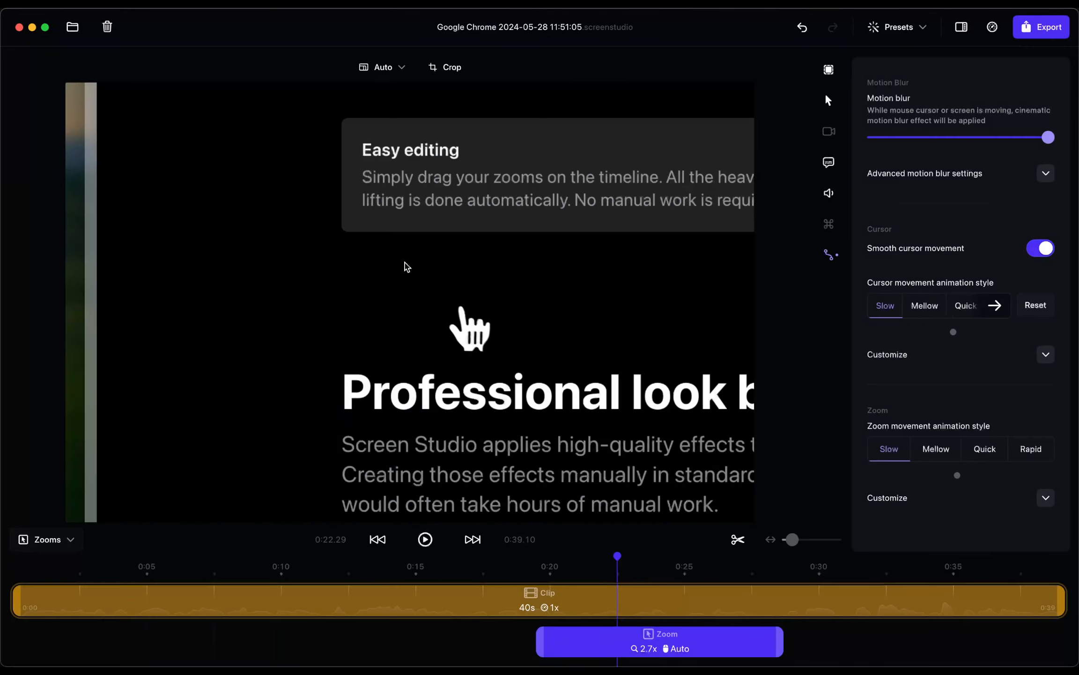